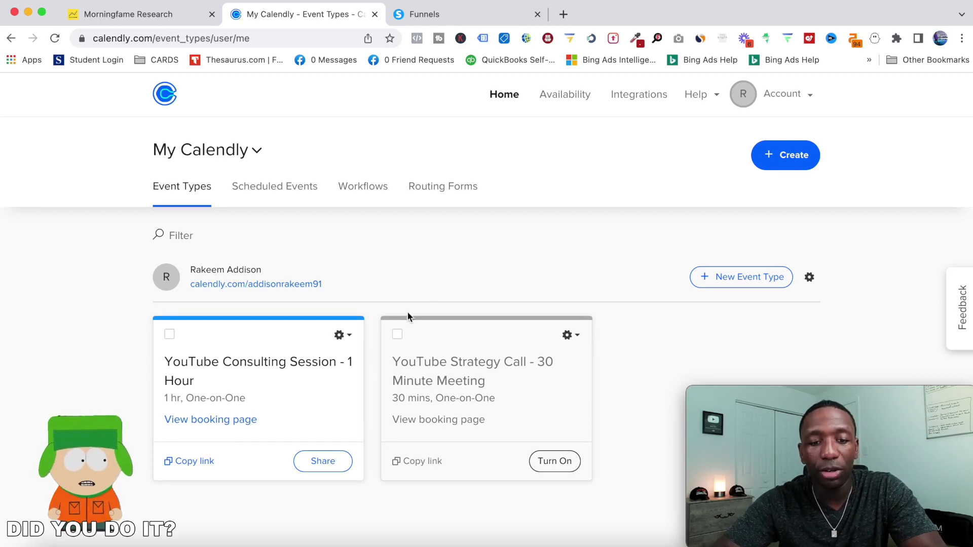
Step: Open the share options for the YouTube Consulting Session - 1 Hour event and generate its Inline Embed website code
{"action": "left_click", "coordinate": [321, 462]}
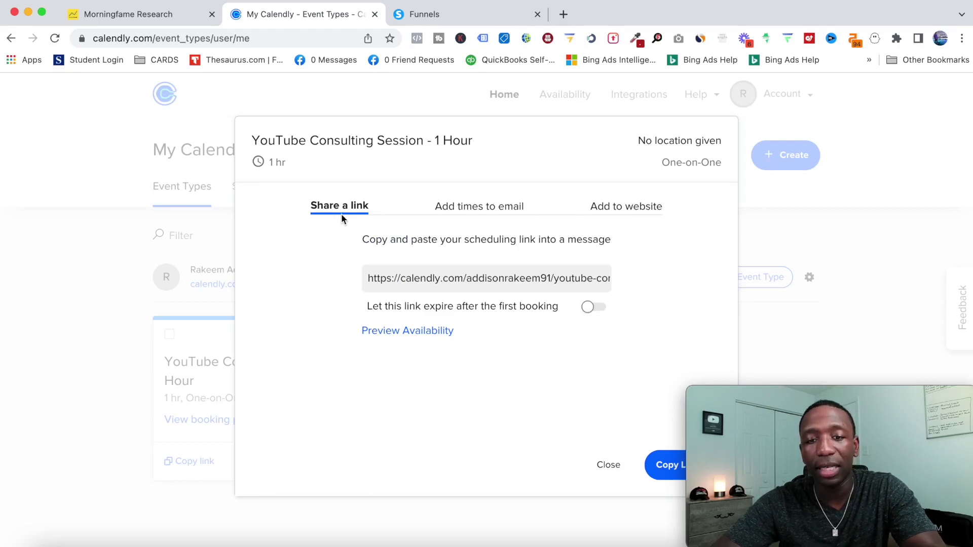
{"action": "left_click", "coordinate": [635, 213]}
{"action": "scroll", "coordinate": [626, 299], "scroll_direction": "down", "scroll_amount": 2}
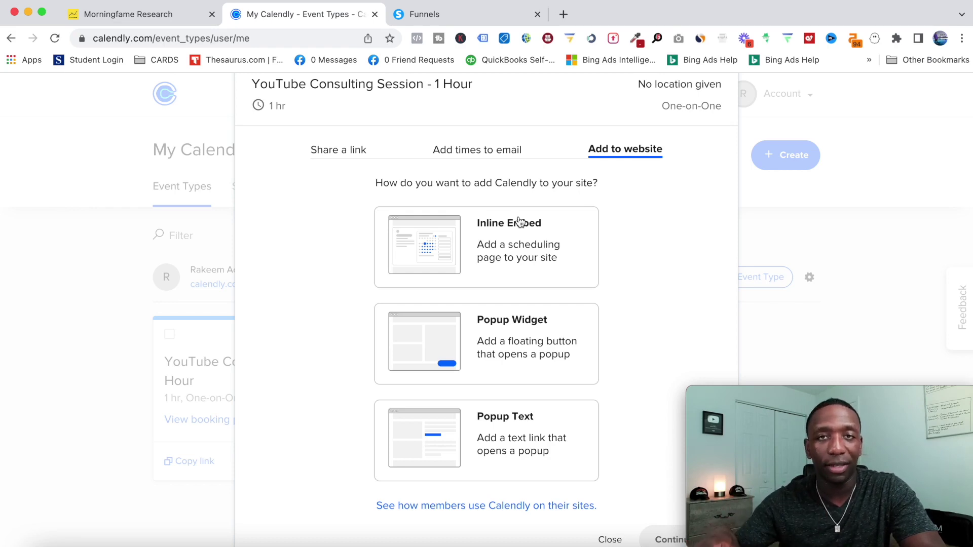
{"action": "left_click", "coordinate": [489, 243]}
{"action": "scroll", "coordinate": [655, 210], "scroll_direction": "down", "scroll_amount": 1}
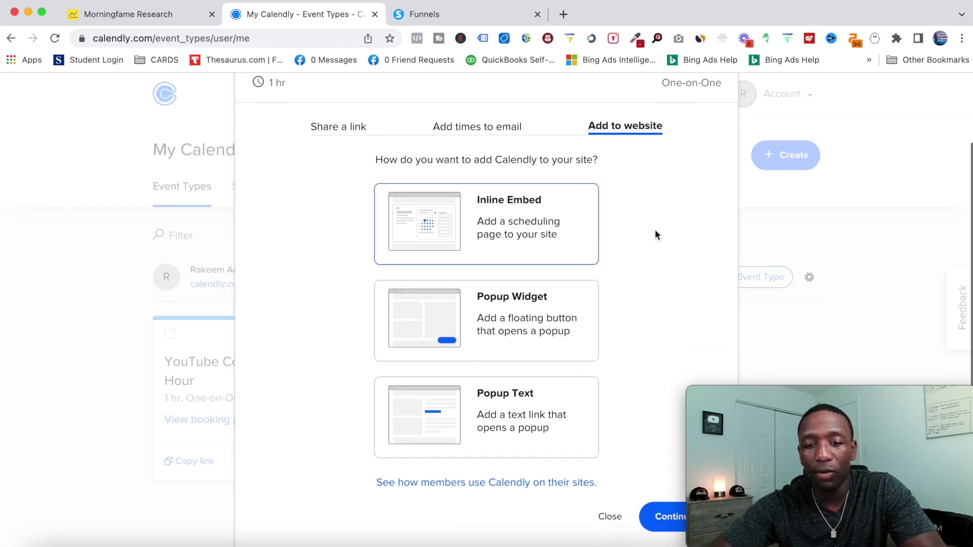
{"action": "left_click", "coordinate": [660, 521]}
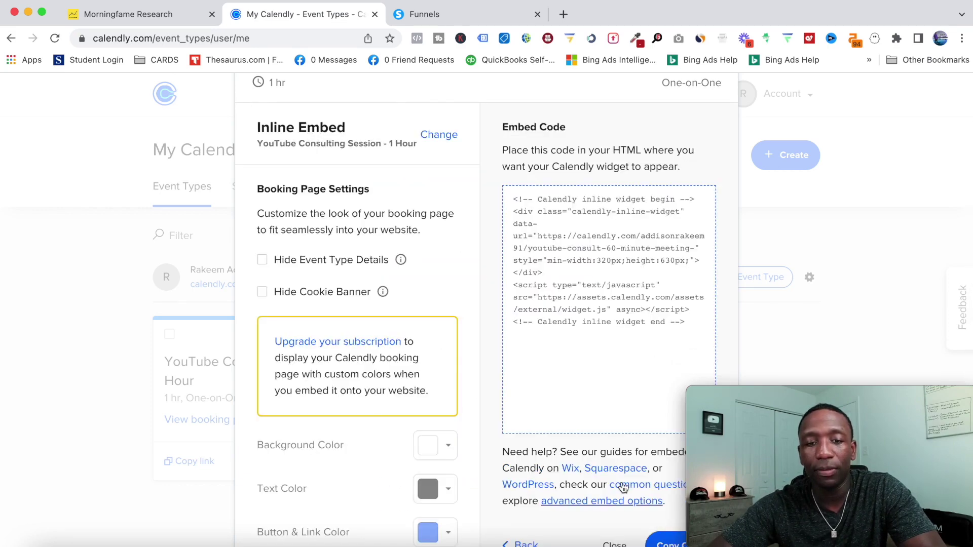
Step: Copy the entire inline widget embed code
{"action": "scroll", "coordinate": [647, 508], "scroll_direction": "down", "scroll_amount": 1}
{"action": "left_click", "coordinate": [529, 178]}
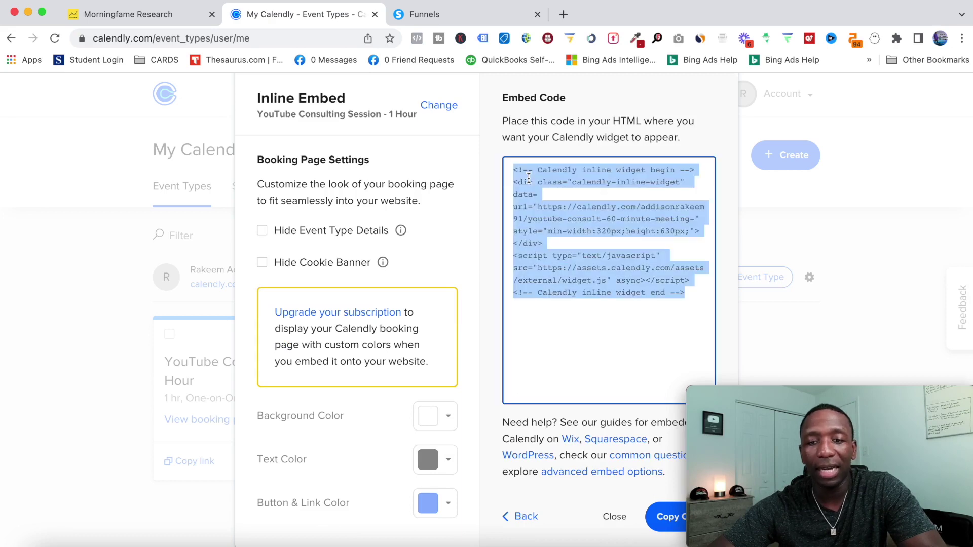
{"action": "right_click", "coordinate": [537, 204]}
{"action": "left_click", "coordinate": [557, 231]}
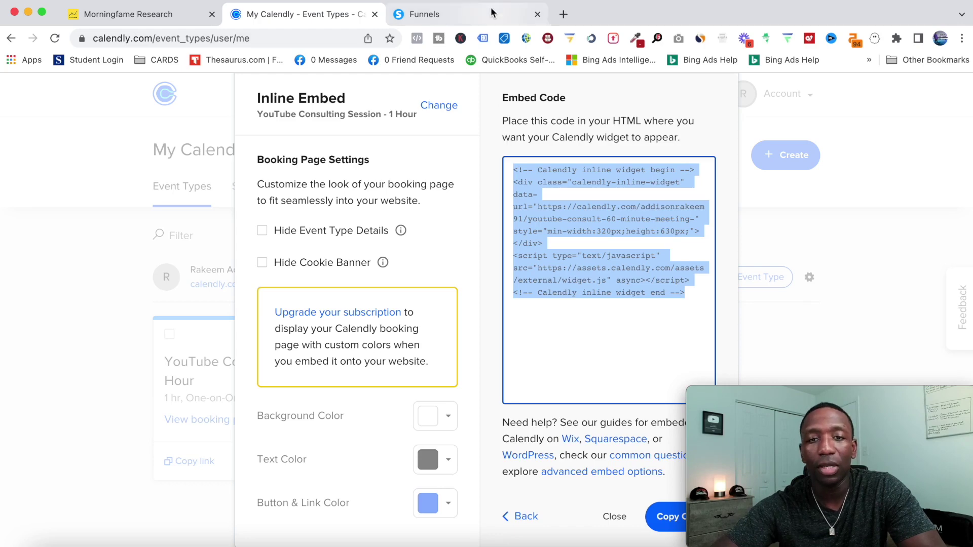
Step: Switch to Systeme.io and create a Custom funnel named "tester"
{"action": "left_click", "coordinate": [477, 9]}
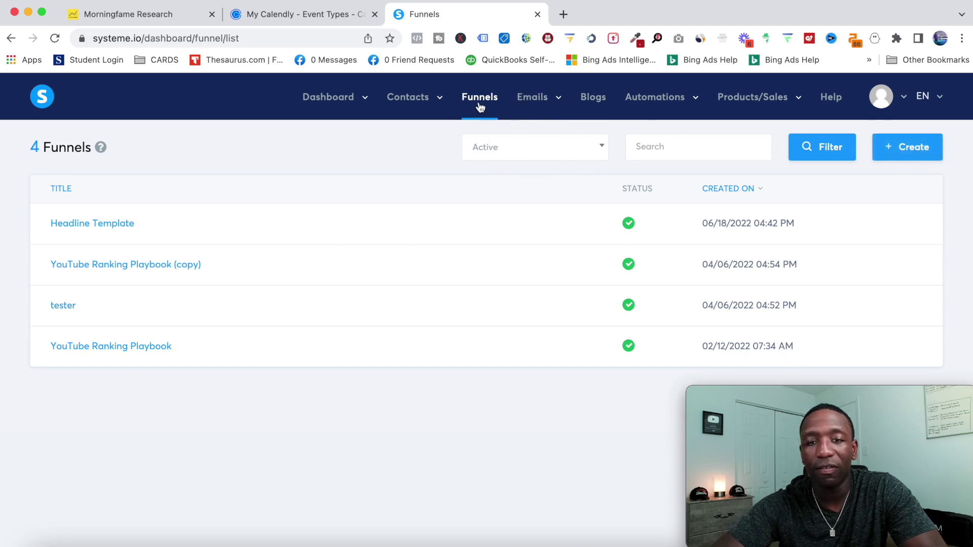
{"action": "left_click", "coordinate": [914, 150]}
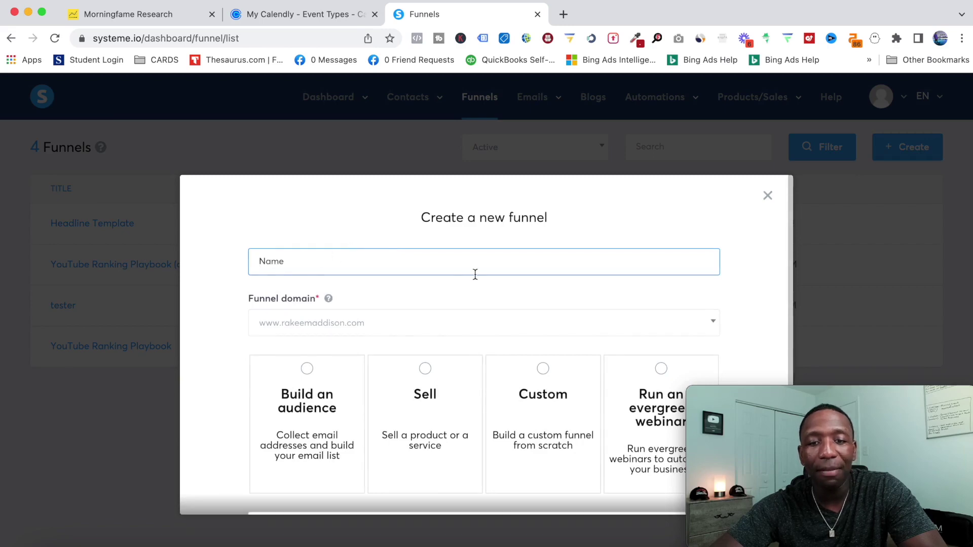
{"action": "scroll", "coordinate": [474, 273], "scroll_direction": "down", "scroll_amount": 2}
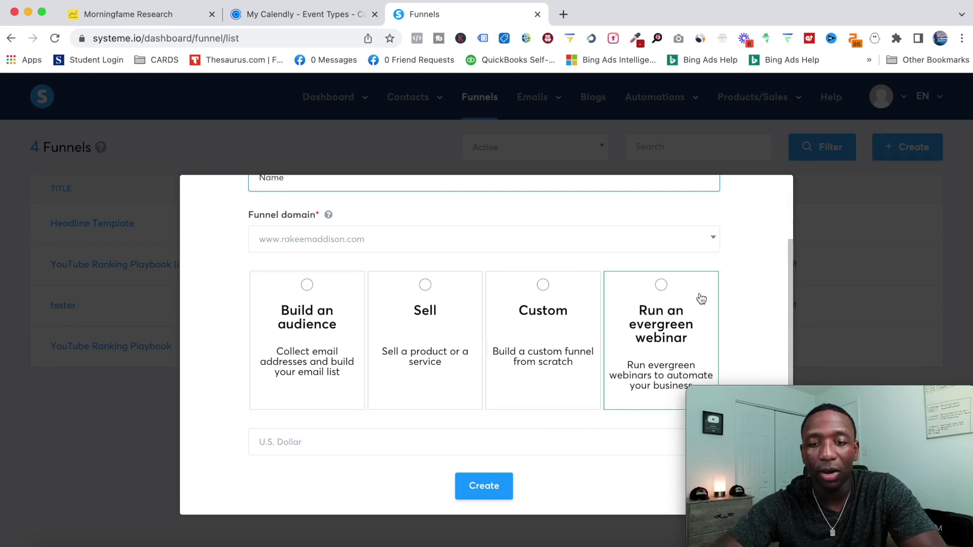
{"action": "left_click", "coordinate": [543, 286]}
{"action": "scroll", "coordinate": [467, 278], "scroll_direction": "up", "scroll_amount": 3}
{"action": "left_click", "coordinate": [267, 259]}
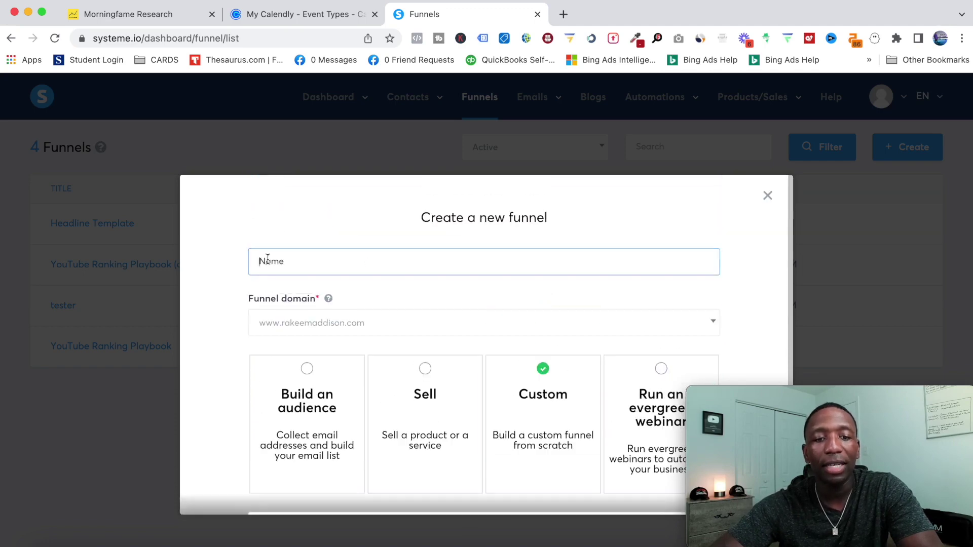
{"action": "type", "text": "t"}
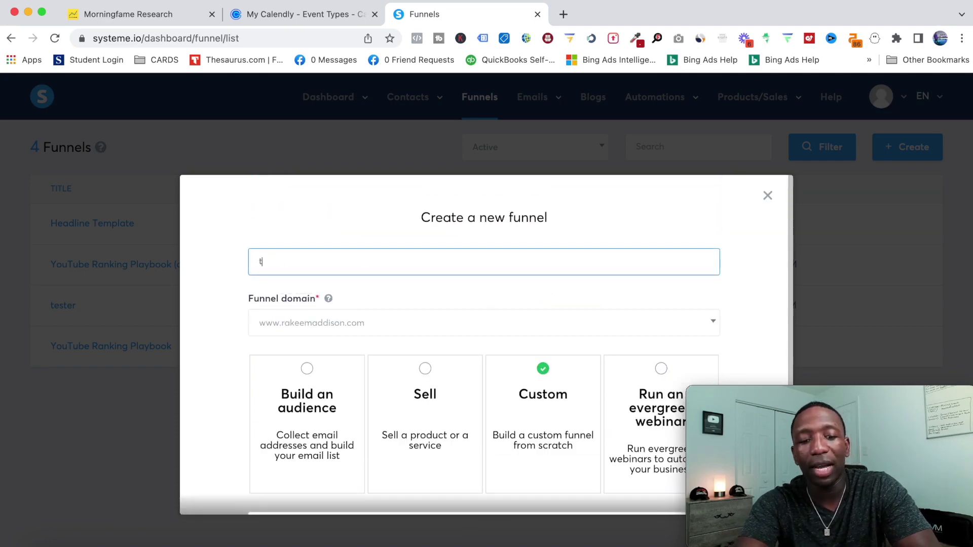
{"action": "type", "text": "ester"}
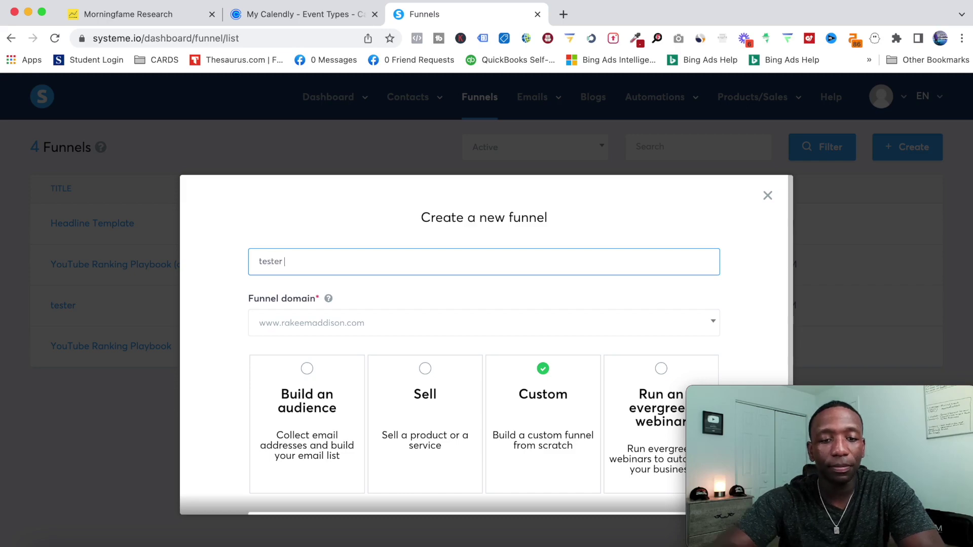
{"action": "scroll", "coordinate": [452, 255], "scroll_direction": "down", "scroll_amount": 3}
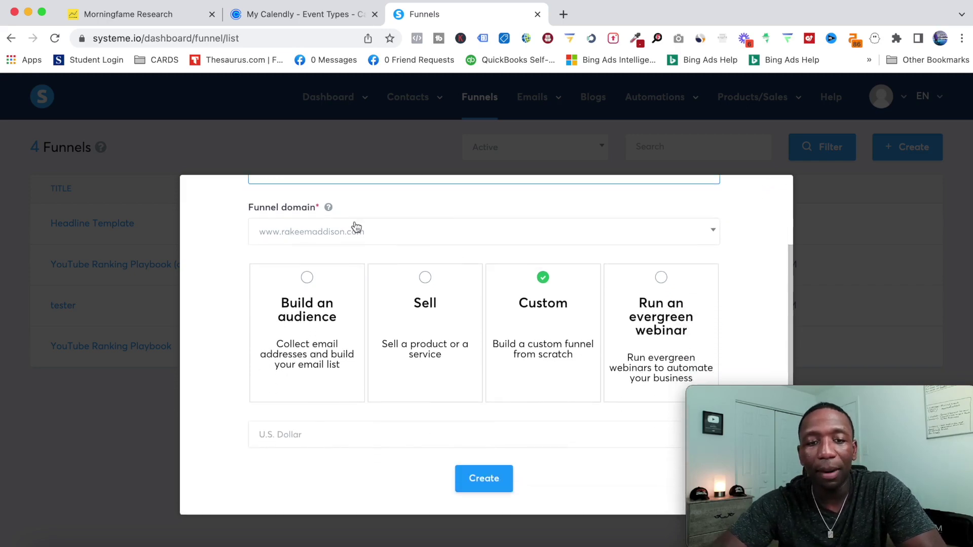
{"action": "scroll", "coordinate": [592, 244], "scroll_direction": "down", "scroll_amount": 1}
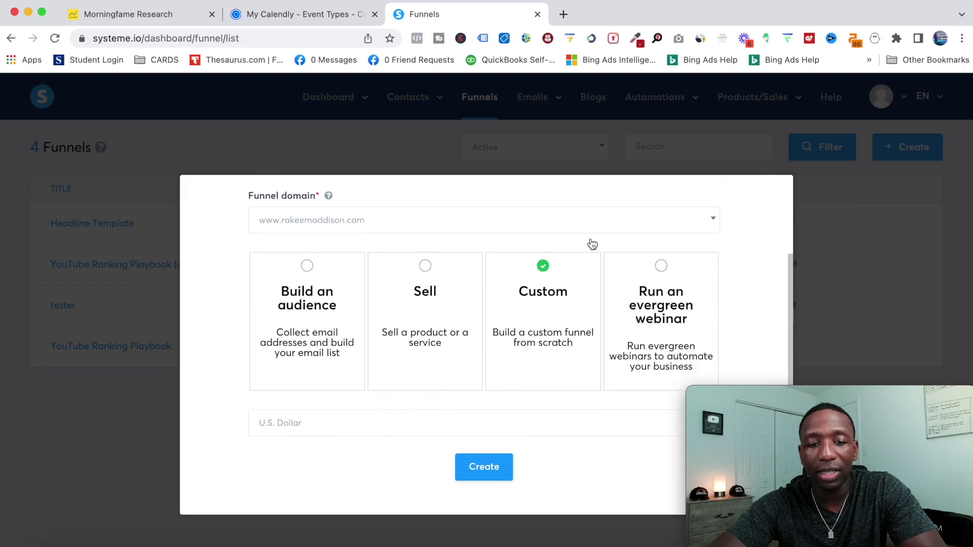
{"action": "left_click", "coordinate": [488, 467]}
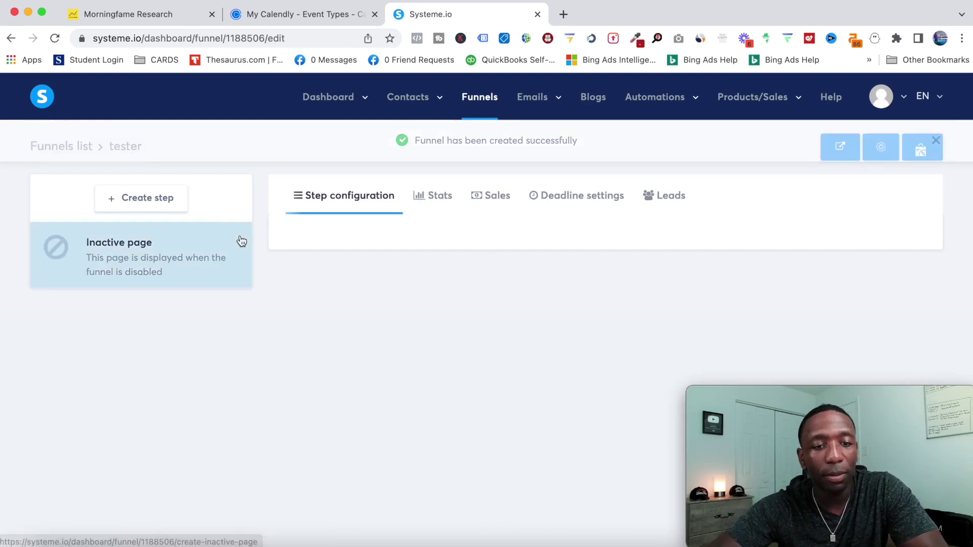
Step: Create a funnel step named "testery" with the type Thank you page
{"action": "left_click", "coordinate": [140, 197]}
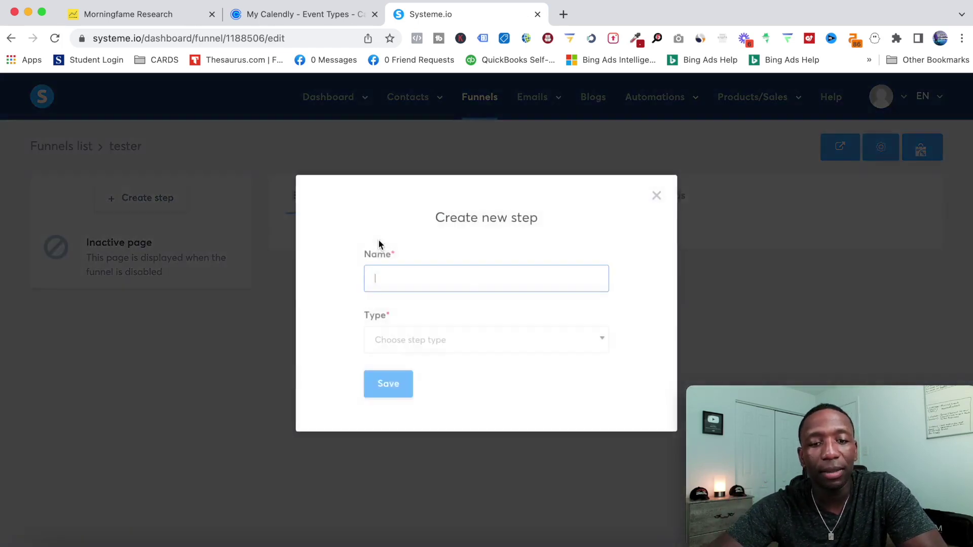
{"action": "type", "text": "testery"}
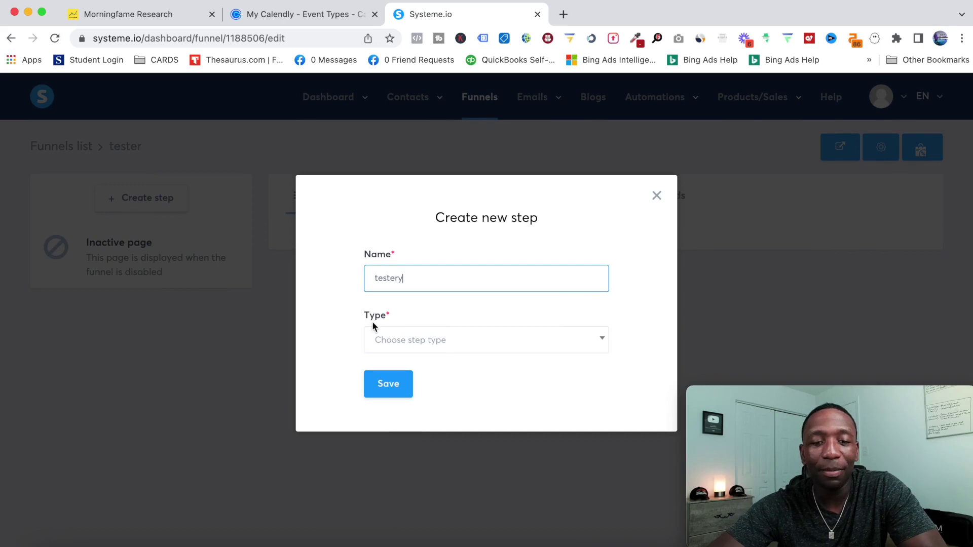
{"action": "left_click", "coordinate": [476, 344]}
{"action": "scroll", "coordinate": [459, 446], "scroll_direction": "down", "scroll_amount": 1}
{"action": "scroll", "coordinate": [460, 446], "scroll_direction": "down", "scroll_amount": 1}
{"action": "left_click", "coordinate": [425, 467]}
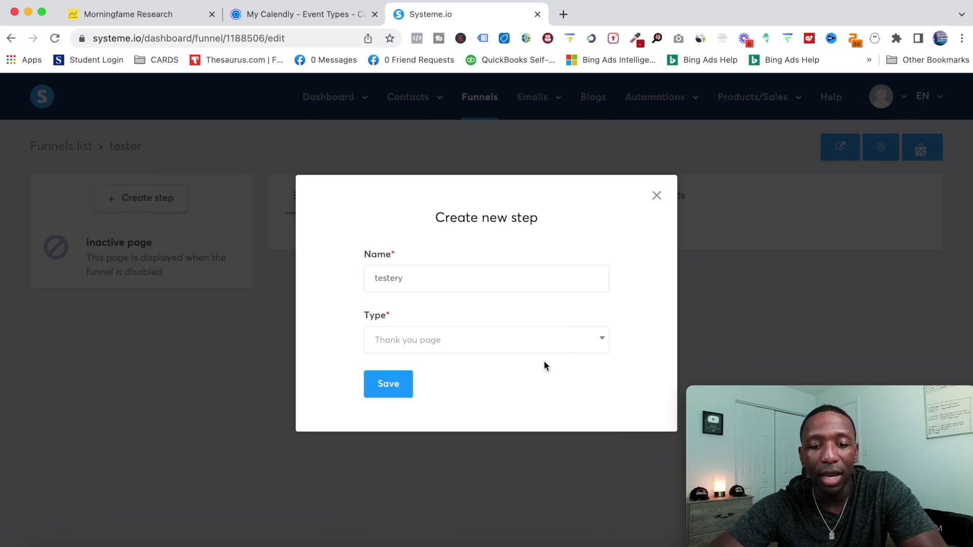
{"action": "left_click", "coordinate": [393, 384]}
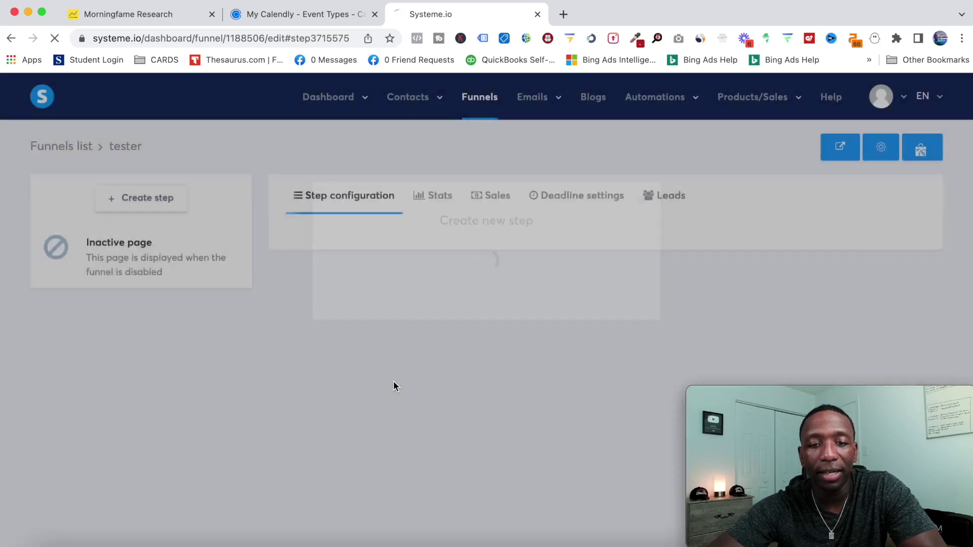
Step: Browse the thank-you page templates and select the "Thank you for your payment!" one with the pink heading and "It's happening!" subtitle
{"action": "scroll", "coordinate": [646, 273], "scroll_direction": "down", "scroll_amount": 7}
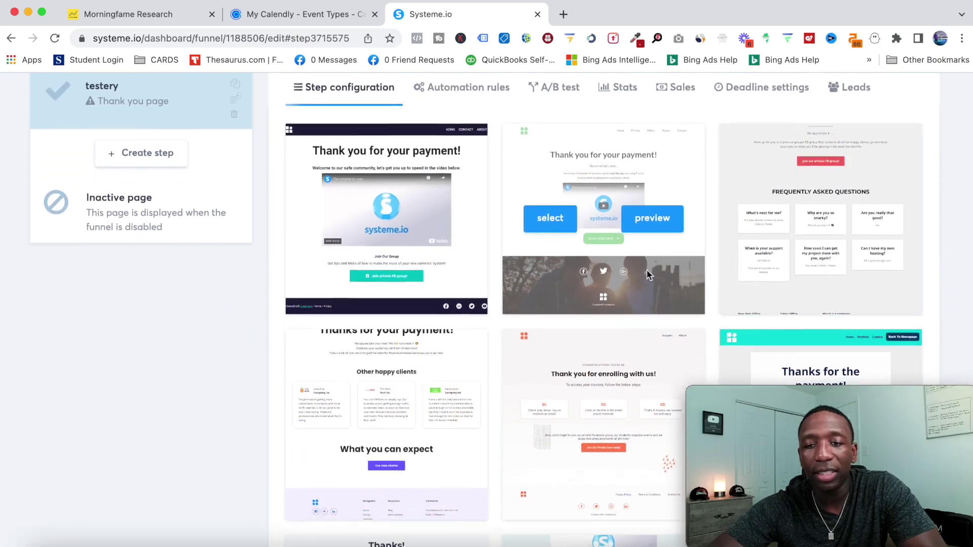
{"action": "scroll", "coordinate": [647, 270], "scroll_direction": "down", "scroll_amount": 6}
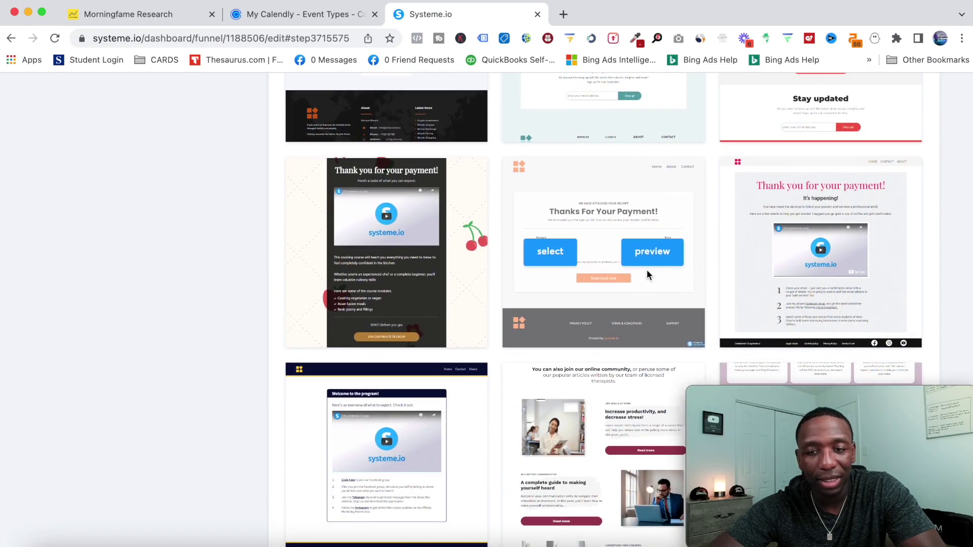
{"action": "scroll", "coordinate": [647, 273], "scroll_direction": "down", "scroll_amount": 5}
{"action": "scroll", "coordinate": [647, 274], "scroll_direction": "down", "scroll_amount": 10}
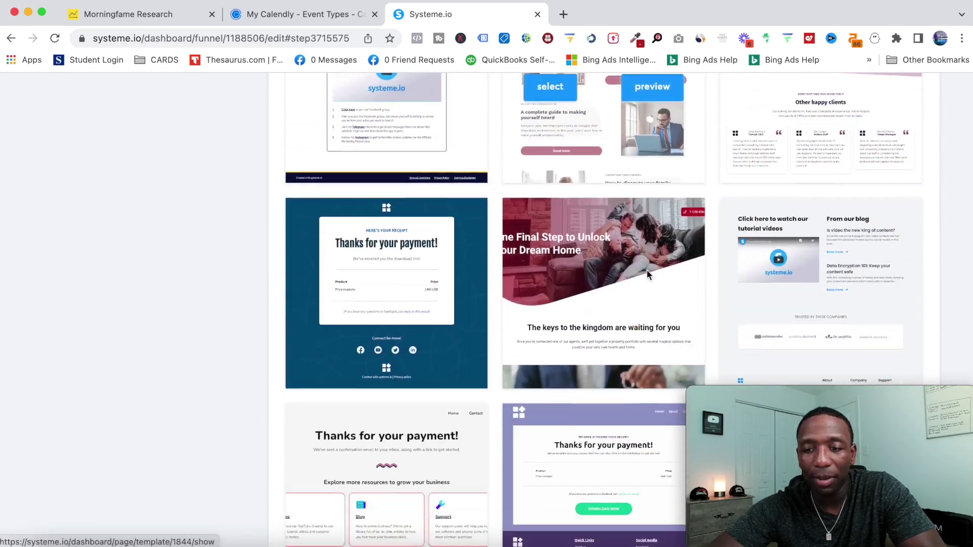
{"action": "scroll", "coordinate": [647, 274], "scroll_direction": "down", "scroll_amount": 10}
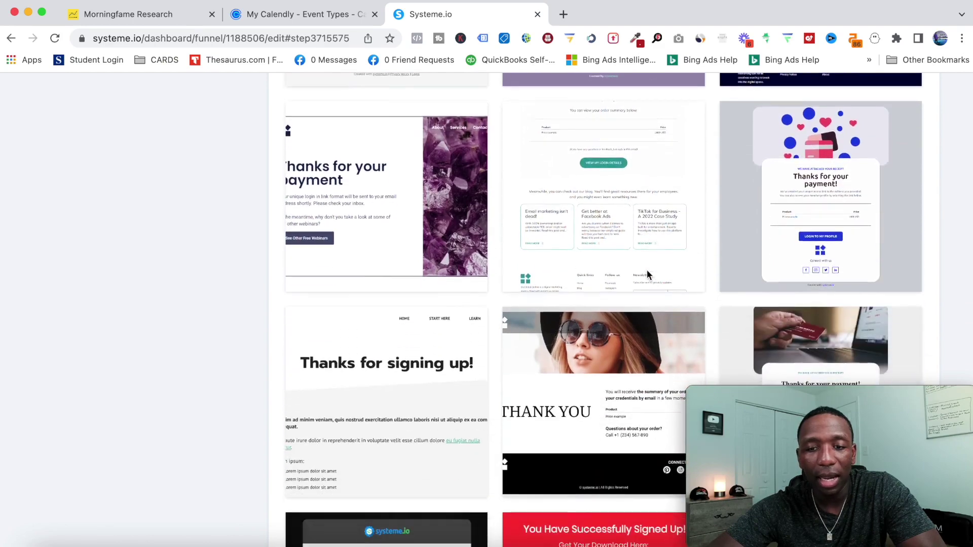
{"action": "scroll", "coordinate": [647, 273], "scroll_direction": "up", "scroll_amount": 6}
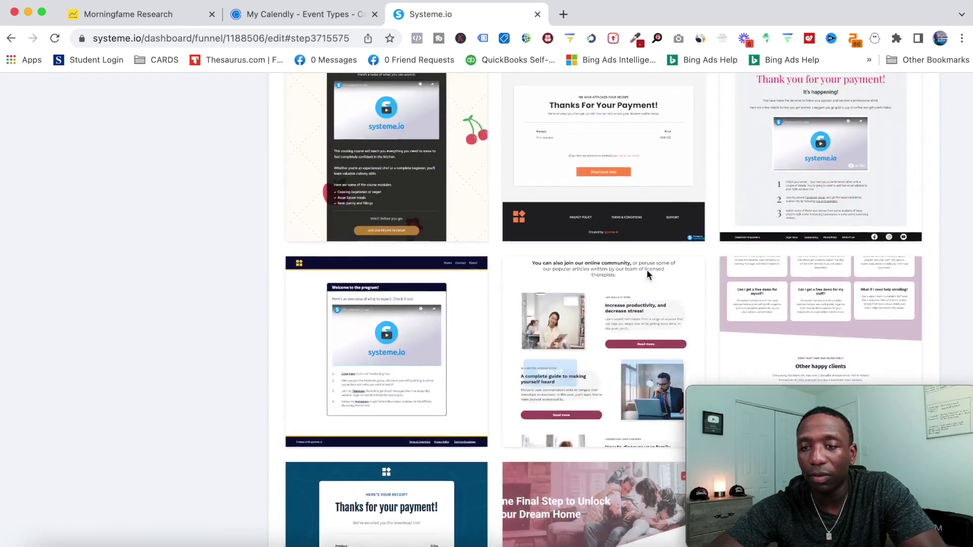
{"action": "scroll", "coordinate": [647, 274], "scroll_direction": "down", "scroll_amount": 4}
{"action": "scroll", "coordinate": [704, 203], "scroll_direction": "up", "scroll_amount": 3}
{"action": "left_click", "coordinate": [767, 218]}
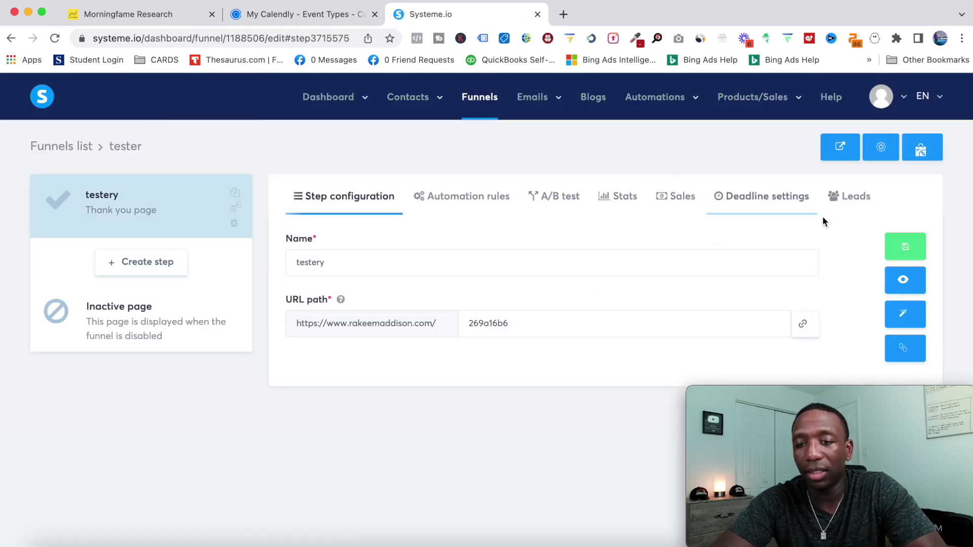
Step: Open the testery page in the page editor and delete its main content row with the thank-you text and video
{"action": "left_click", "coordinate": [904, 317]}
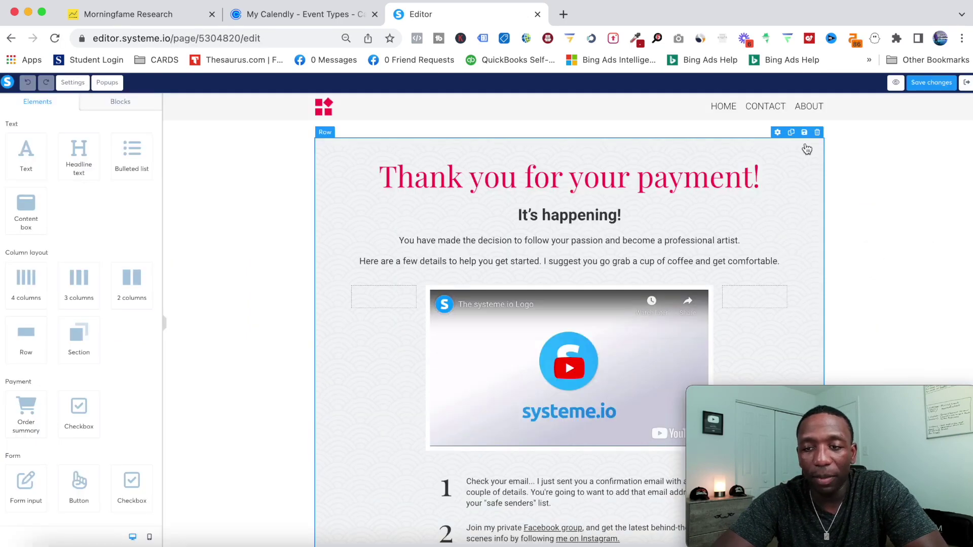
{"action": "left_click", "coordinate": [817, 134]}
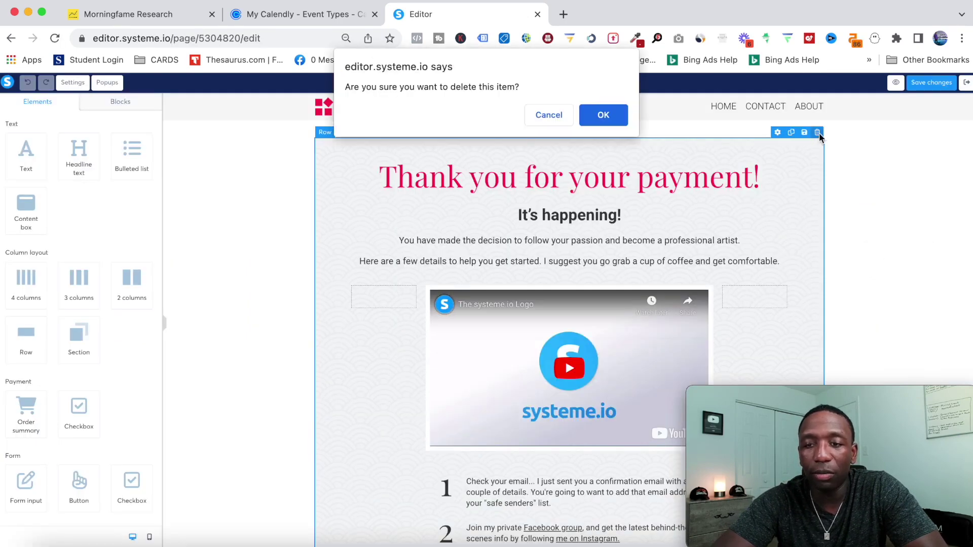
{"action": "left_click", "coordinate": [613, 119]}
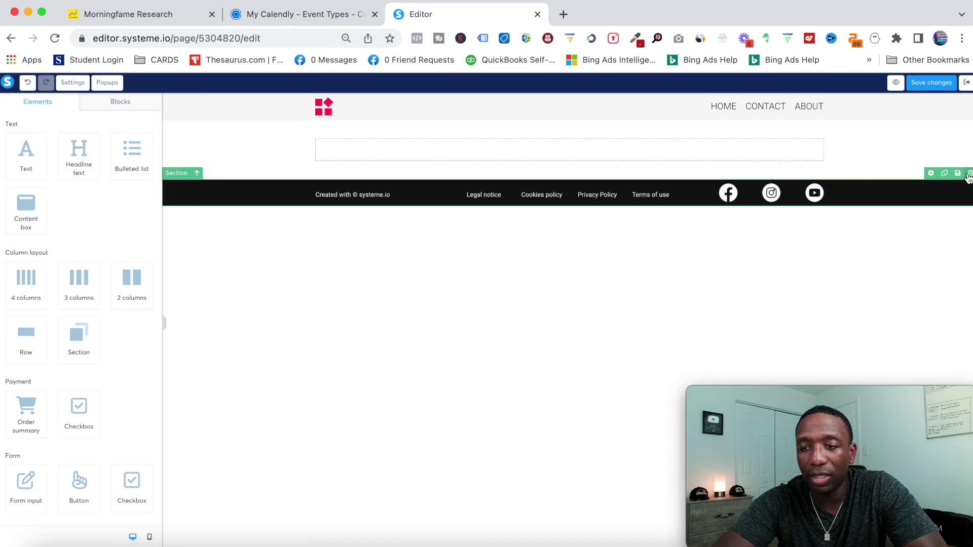
Step: Delete the footer section, the header section and the remaining empty section to clear the page
{"action": "left_click", "coordinate": [967, 184]}
{"action": "left_click", "coordinate": [592, 115]}
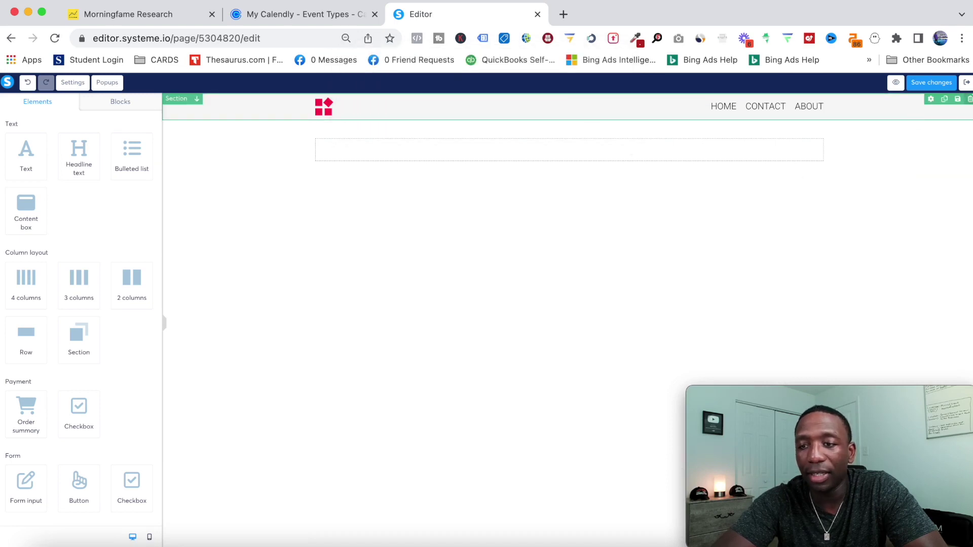
{"action": "left_click", "coordinate": [968, 102]}
{"action": "left_click", "coordinate": [617, 120]}
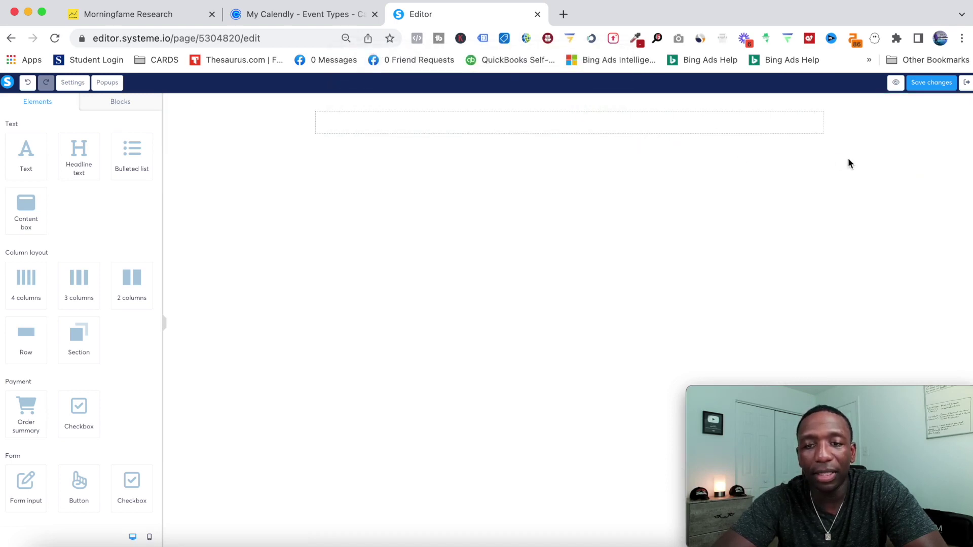
{"action": "left_click", "coordinate": [968, 104]}
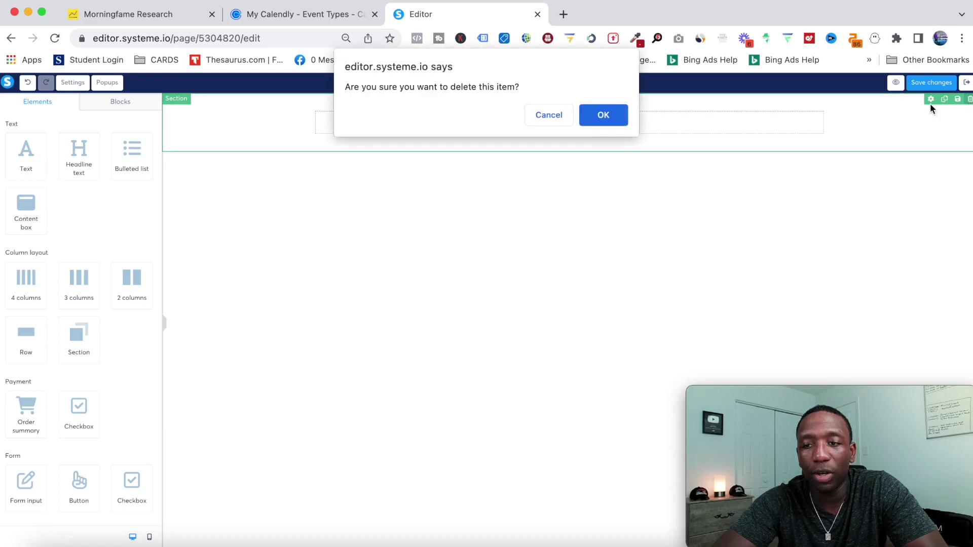
{"action": "left_click", "coordinate": [588, 121]}
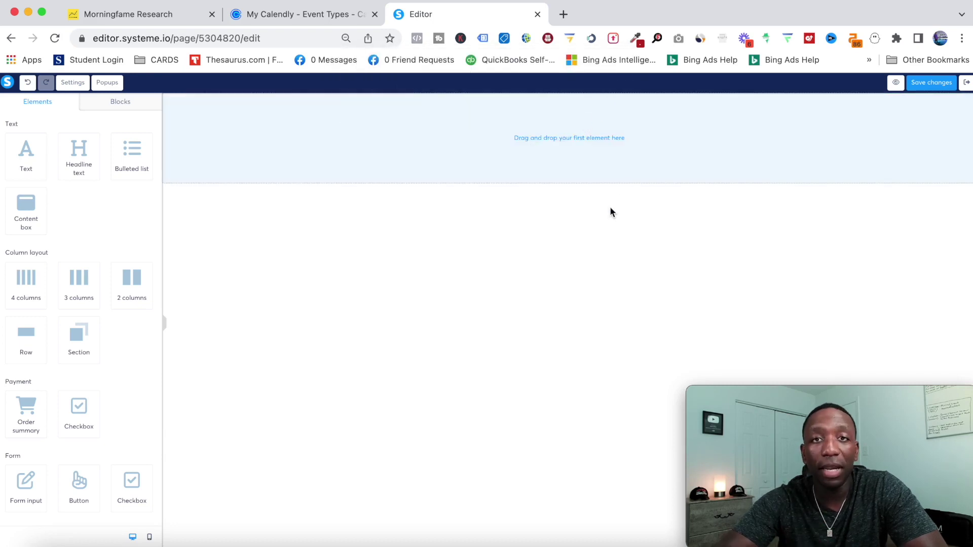
Step: Add a Raw HTML element to the empty page
{"action": "scroll", "coordinate": [73, 363], "scroll_direction": "down", "scroll_amount": 7}
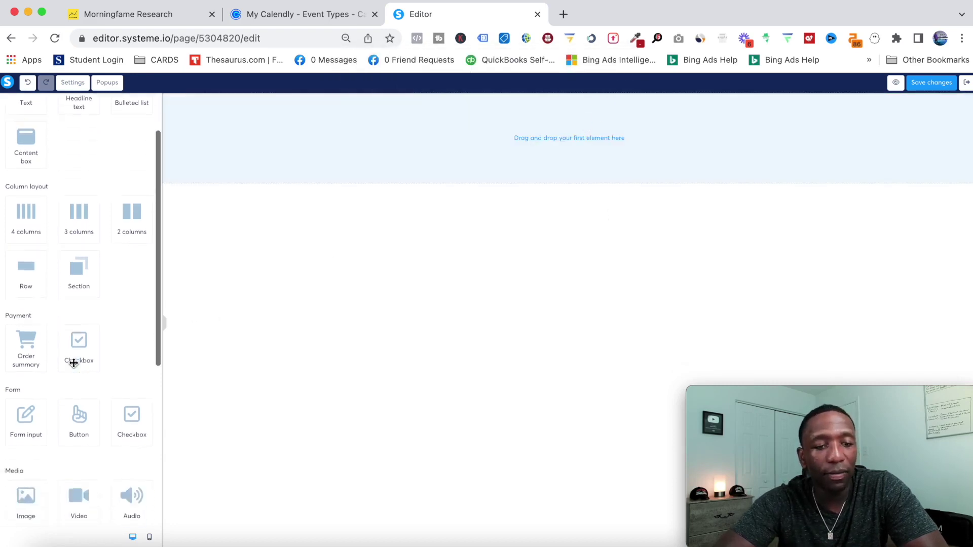
{"action": "scroll", "coordinate": [73, 361], "scroll_direction": "down", "scroll_amount": 1}
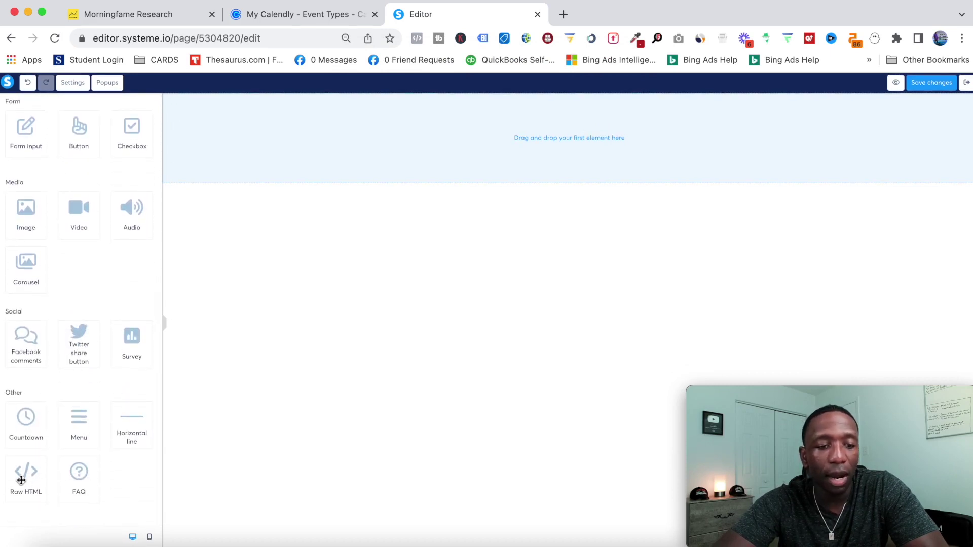
{"action": "left_click_drag", "start_coordinate": [26, 474], "coordinate": [553, 134]}
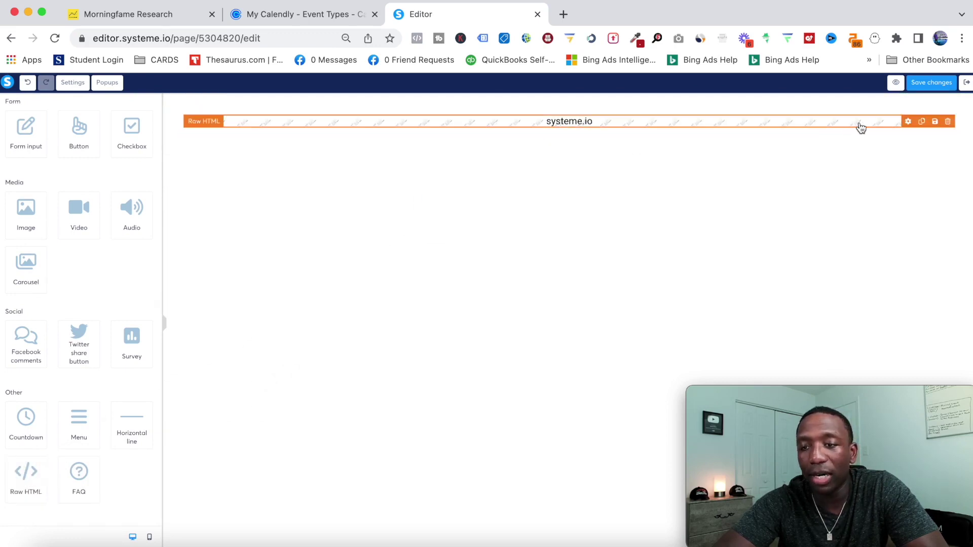
Step: Open the Raw HTML element's code for editing and clear its placeholder code
{"action": "left_click", "coordinate": [908, 123]}
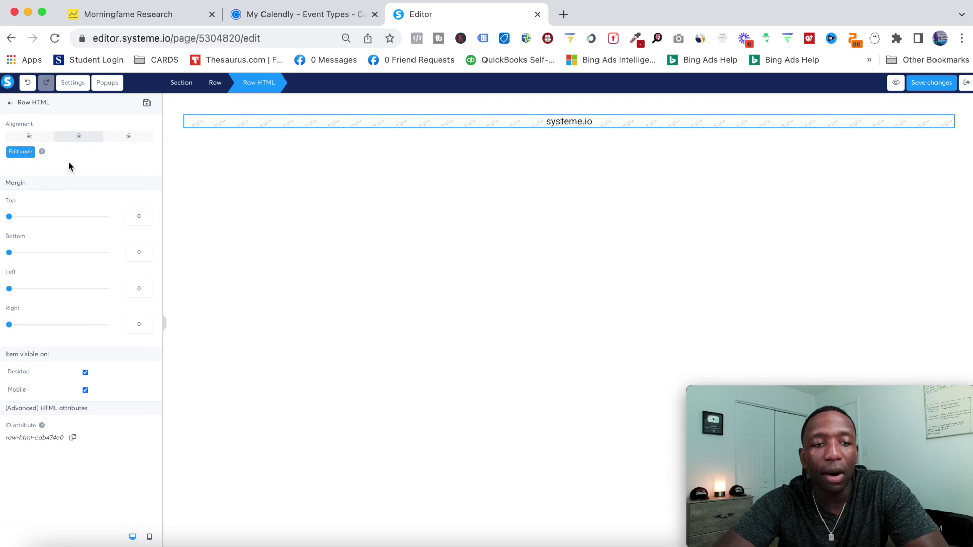
{"action": "left_click", "coordinate": [18, 154]}
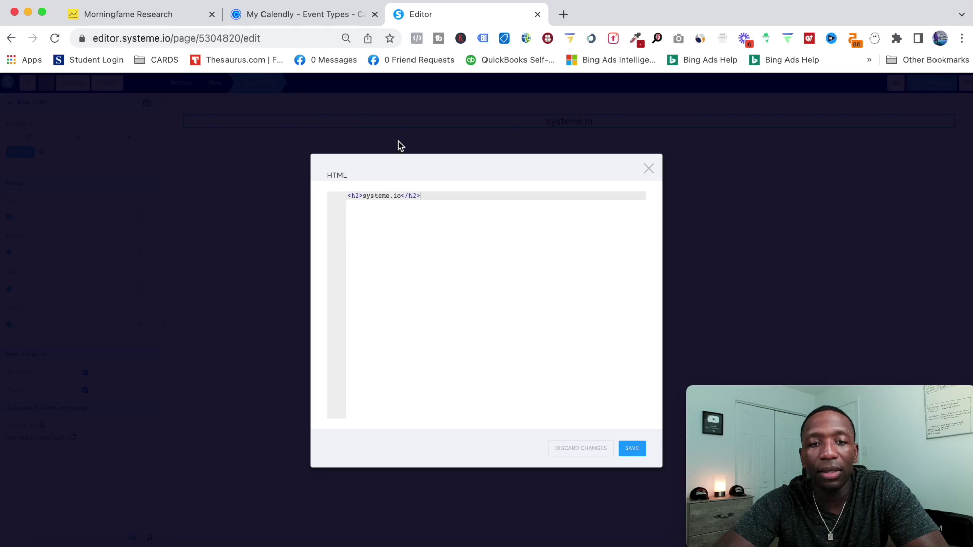
{"action": "key", "text": "super+a"}
{"action": "key", "text": "BackSpace"}
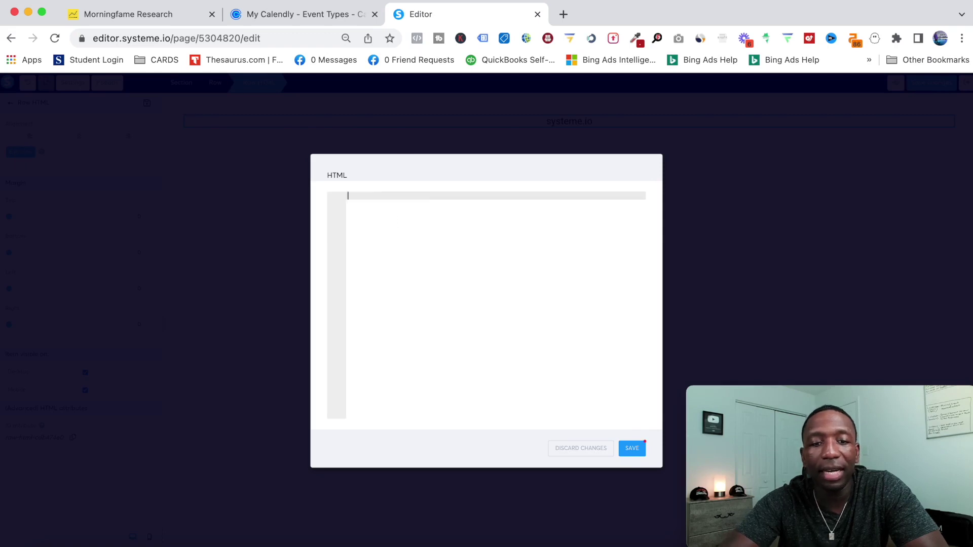
Step: Copy the inline embed code from Calendly and save it as the code of the Raw HTML element in the page editor
{"action": "left_click", "coordinate": [310, 17]}
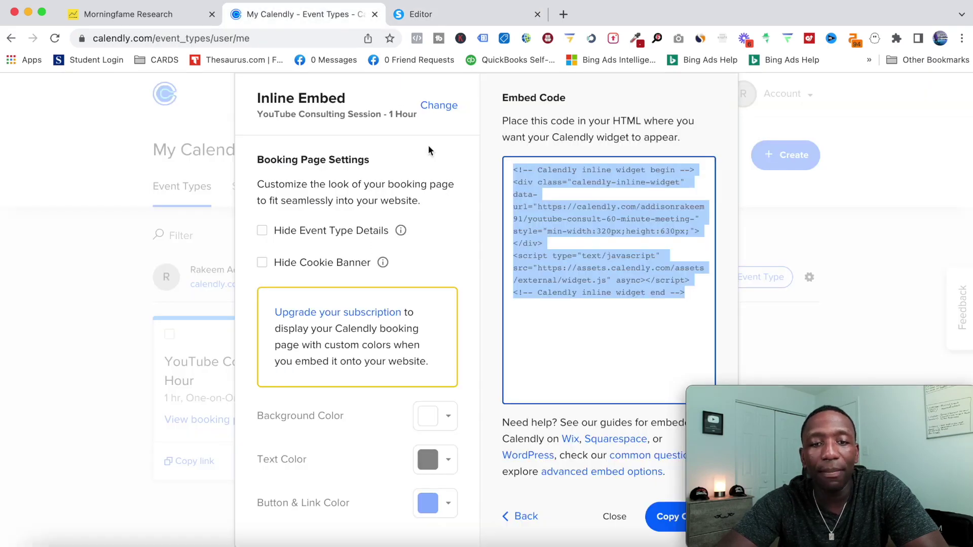
{"action": "right_click", "coordinate": [535, 182]}
{"action": "left_click", "coordinate": [547, 209]}
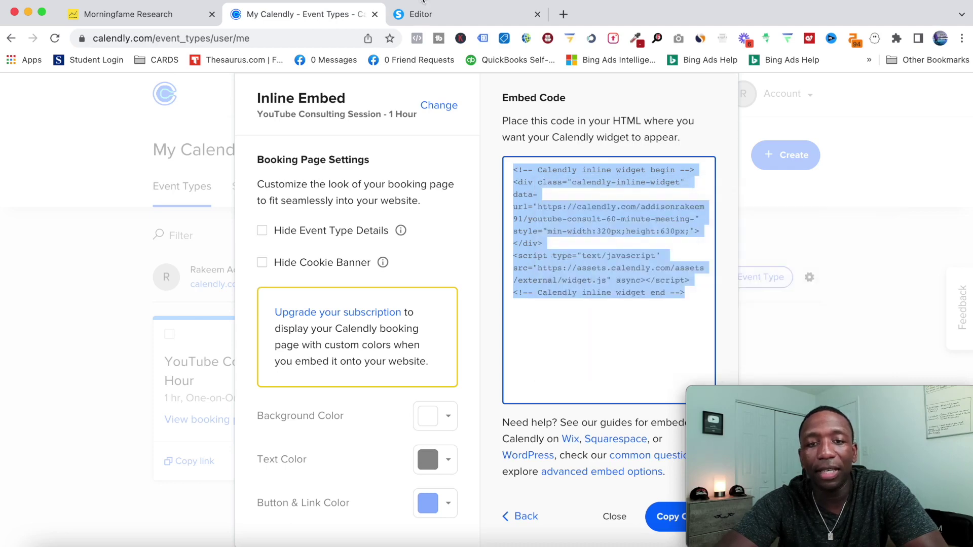
{"action": "left_click", "coordinate": [441, 23]}
{"action": "key", "text": "super+v"}
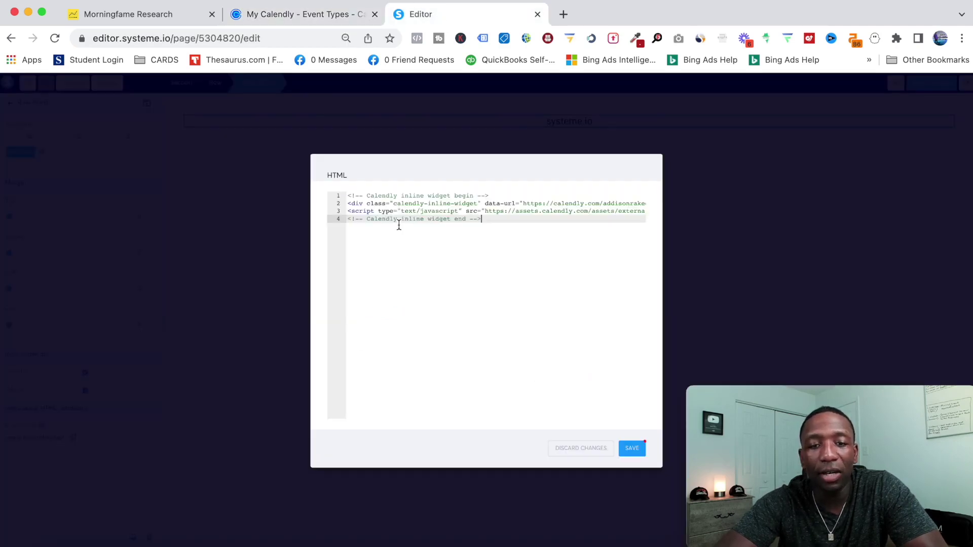
{"action": "left_click", "coordinate": [633, 450]}
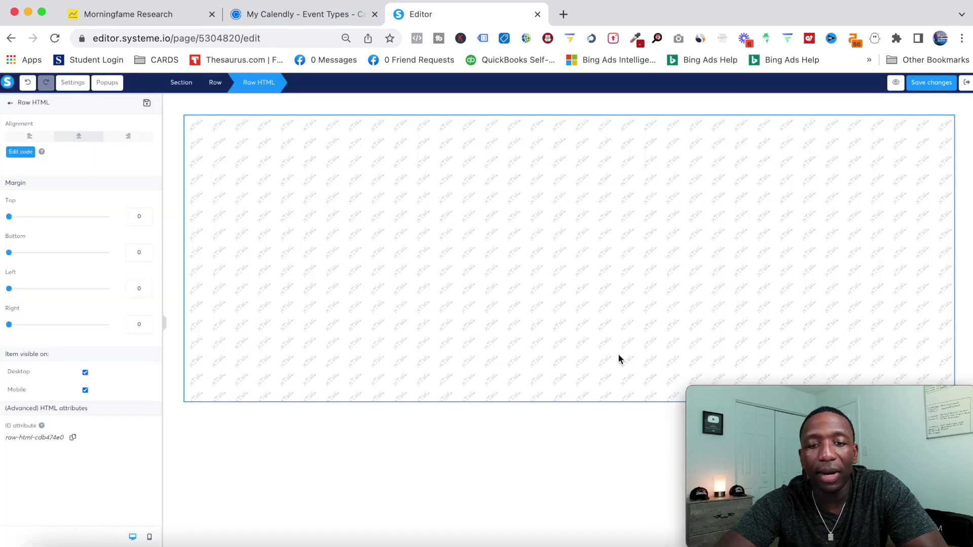
Step: Save the page changes and preview the page with the inline booking calendar
{"action": "left_click", "coordinate": [933, 85]}
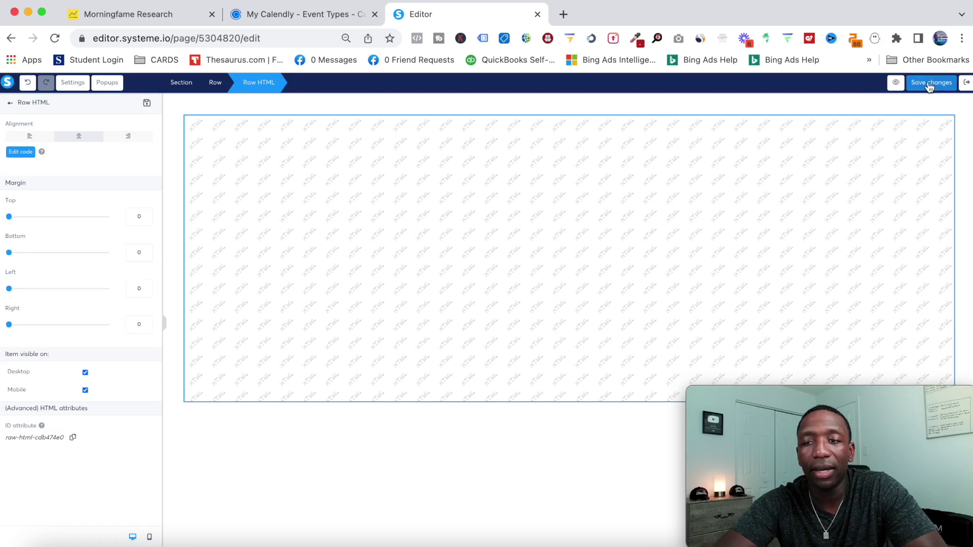
{"action": "left_click", "coordinate": [895, 82]}
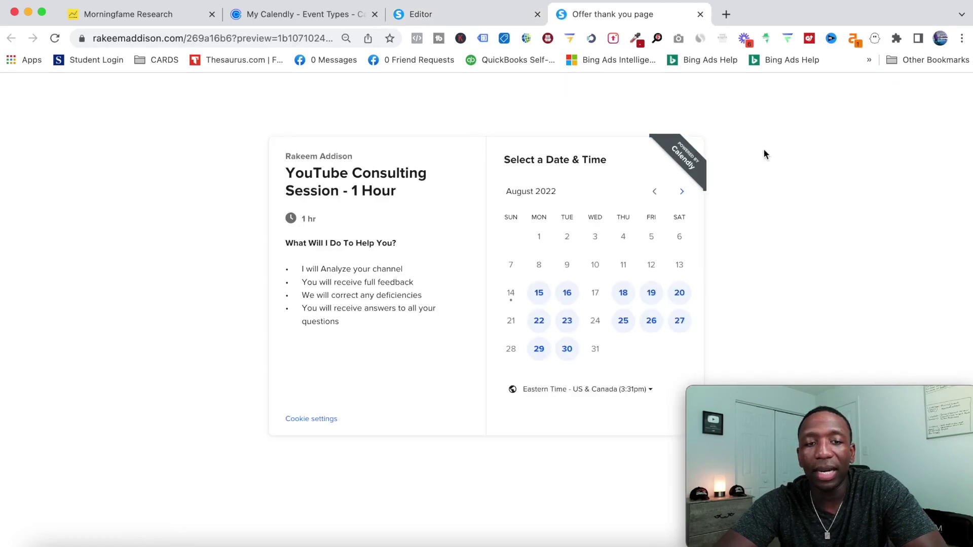
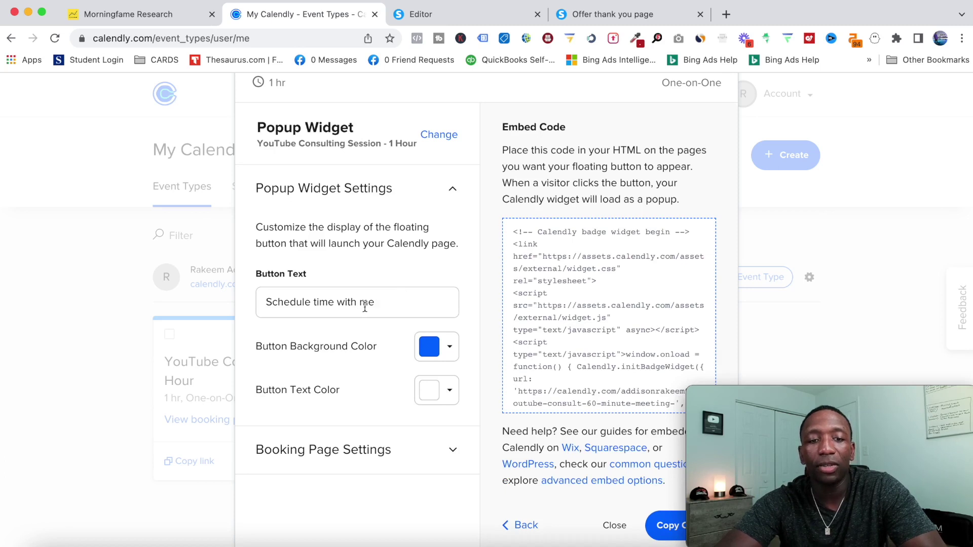
Step: In Calendly's popup widget settings, set the button text to "Book Your Call Today" and the button background color to red FA0000
{"action": "triple_click", "coordinate": [306, 302]}
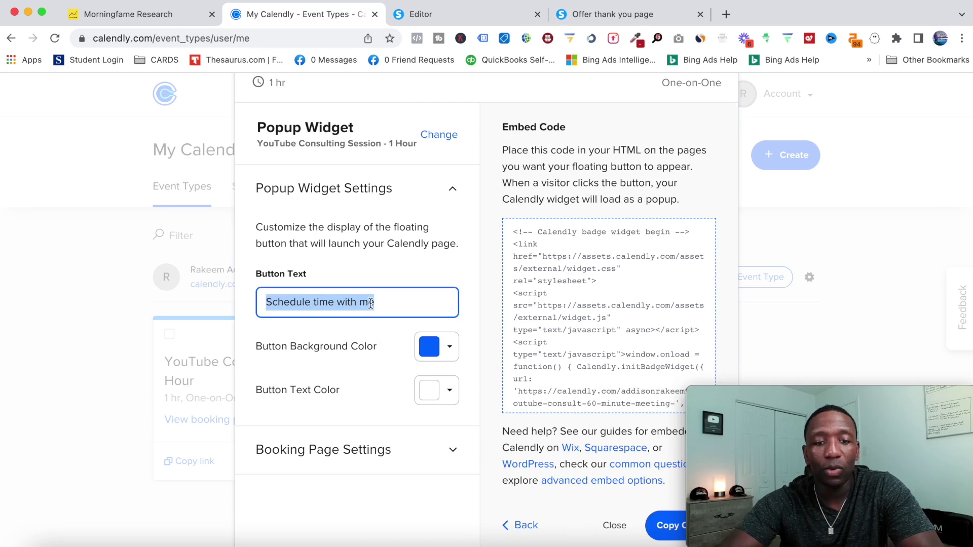
{"action": "key", "text": "BackSpace"}
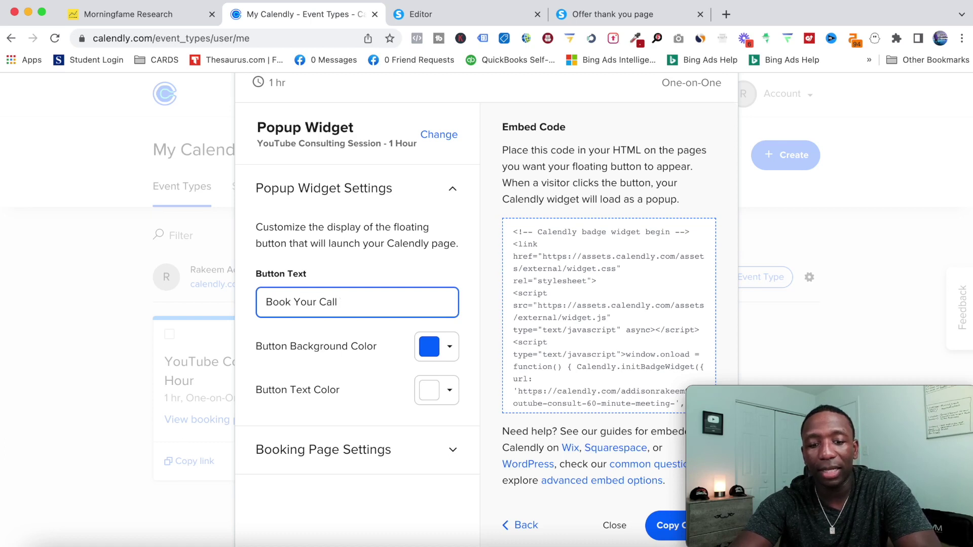
{"action": "type", "text": "Book Your Call Today"}
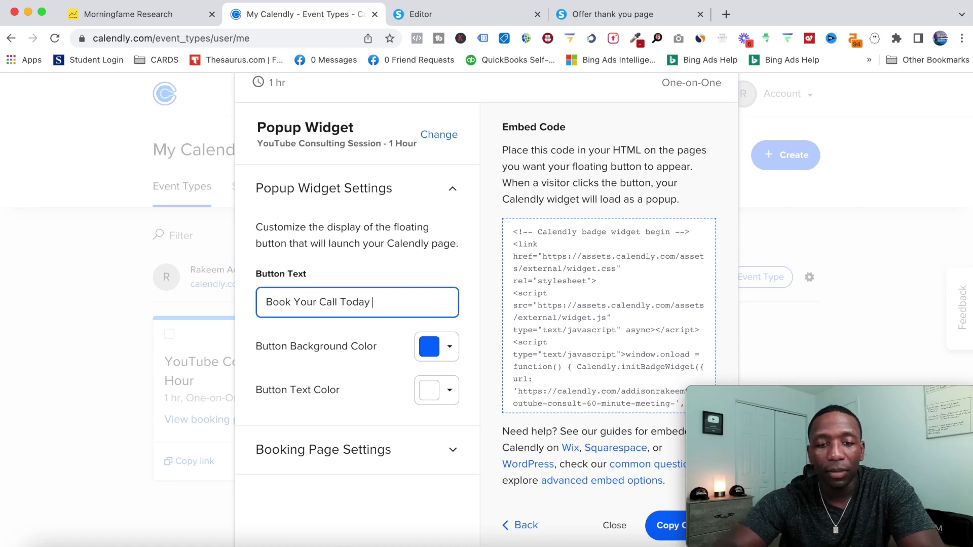
{"action": "left_click", "coordinate": [450, 348]}
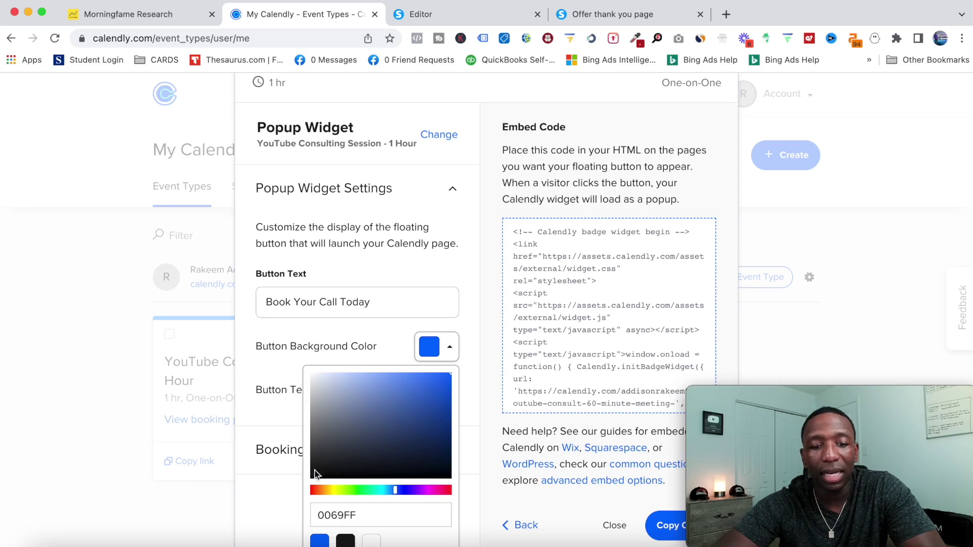
{"action": "left_click_drag", "start_coordinate": [319, 490], "coordinate": [309, 489]}
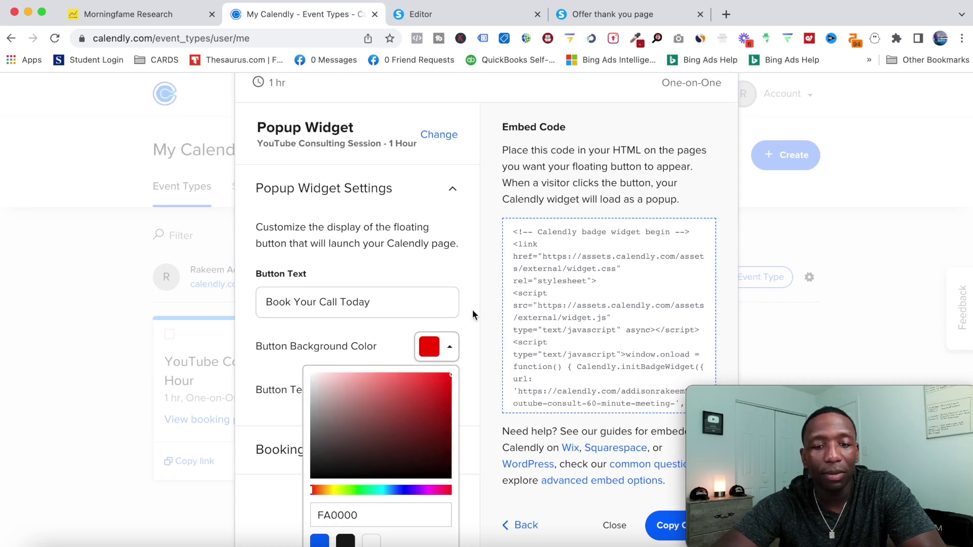
{"action": "left_click", "coordinate": [469, 327]}
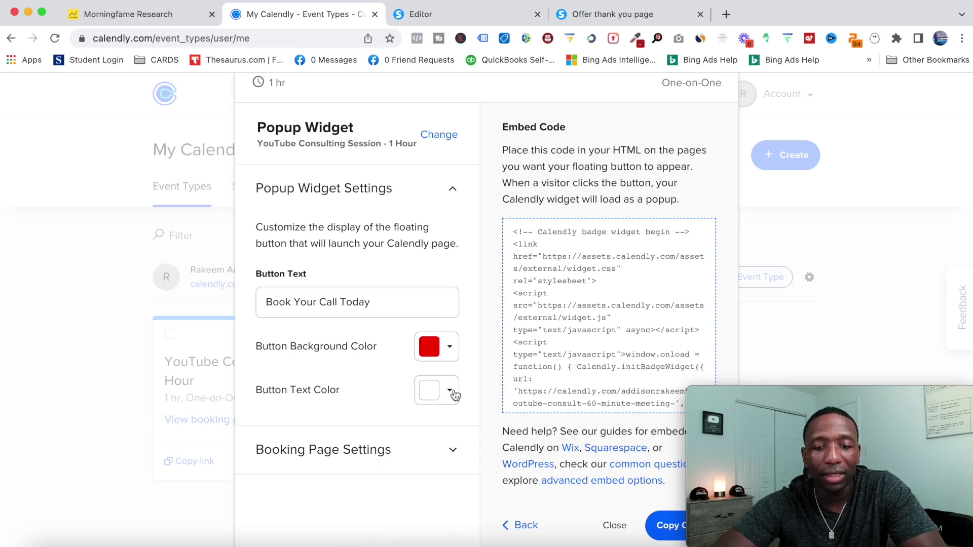
Step: Expand the popup widget's booking page settings and select its complete embed code for copying
{"action": "left_click", "coordinate": [452, 456]}
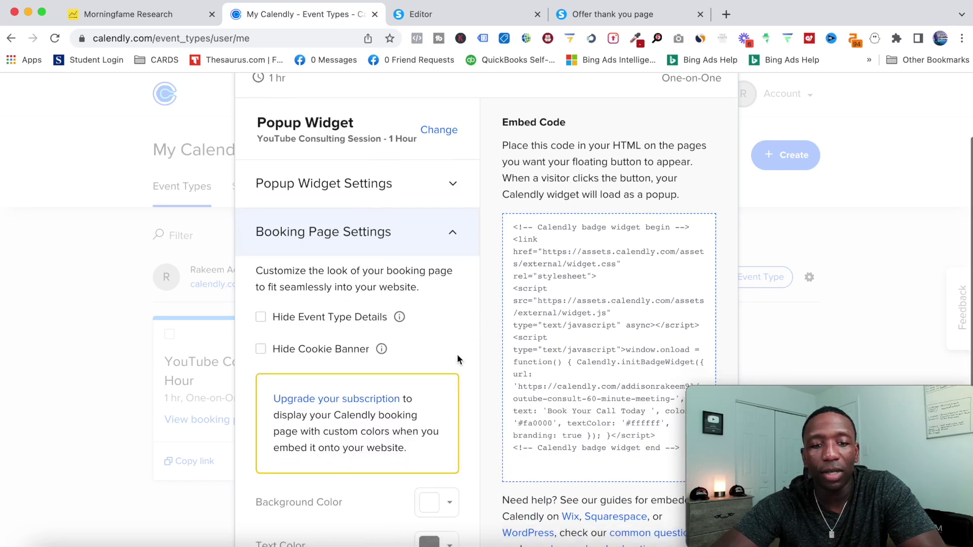
{"action": "scroll", "coordinate": [457, 355], "scroll_direction": "down", "scroll_amount": 3}
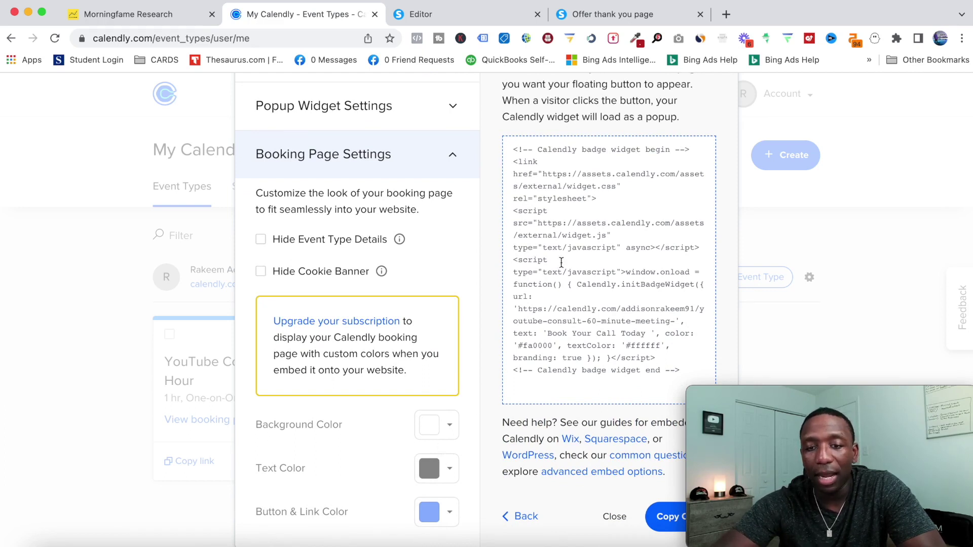
{"action": "left_click", "coordinate": [538, 180]}
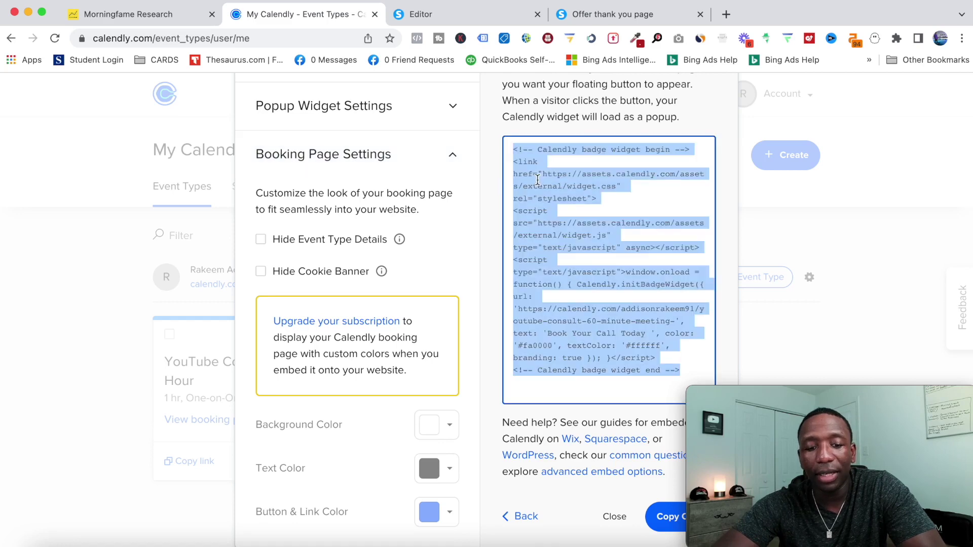
Step: In the page editor, replace the Raw HTML element's inline widget code with the Calendly badge widget code and save the code
{"action": "left_click", "coordinate": [466, 14]}
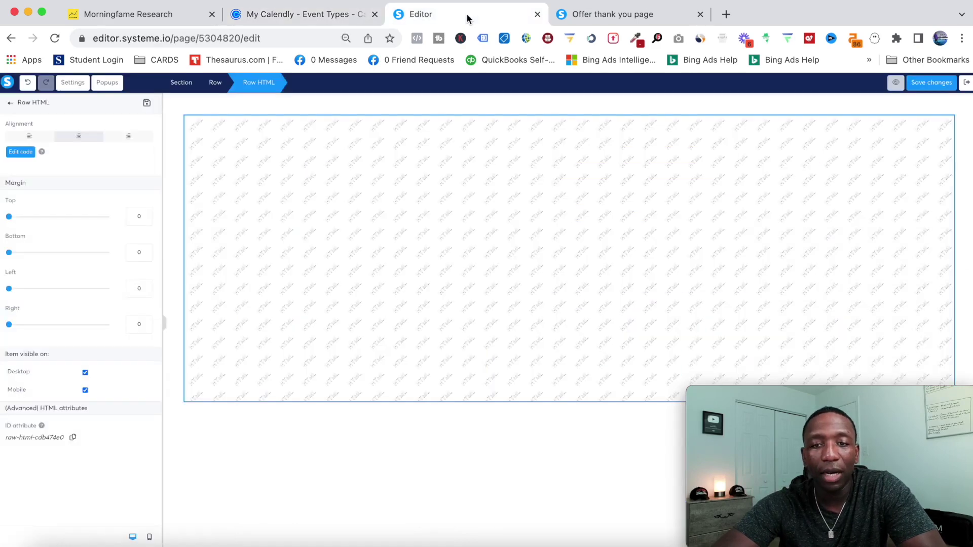
{"action": "left_click", "coordinate": [520, 177]}
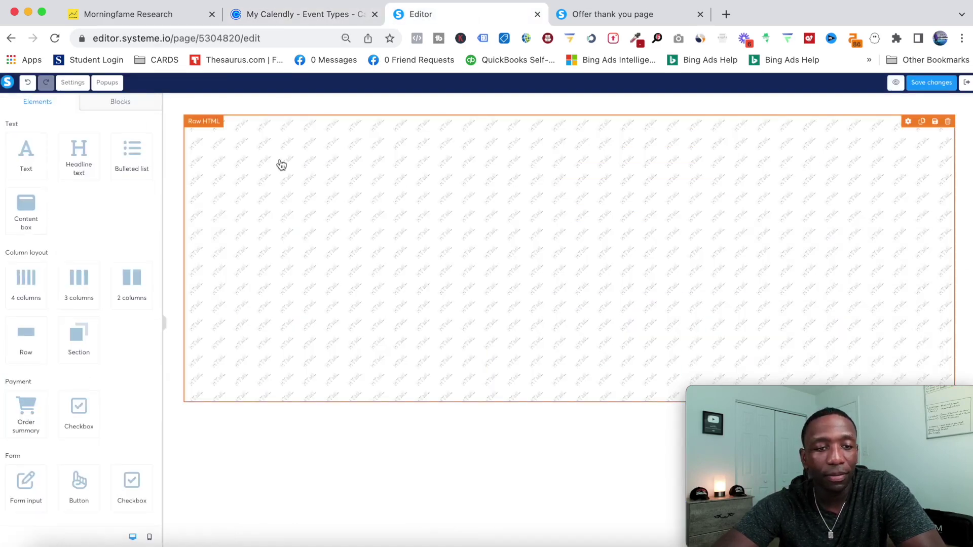
{"action": "left_click", "coordinate": [907, 123]}
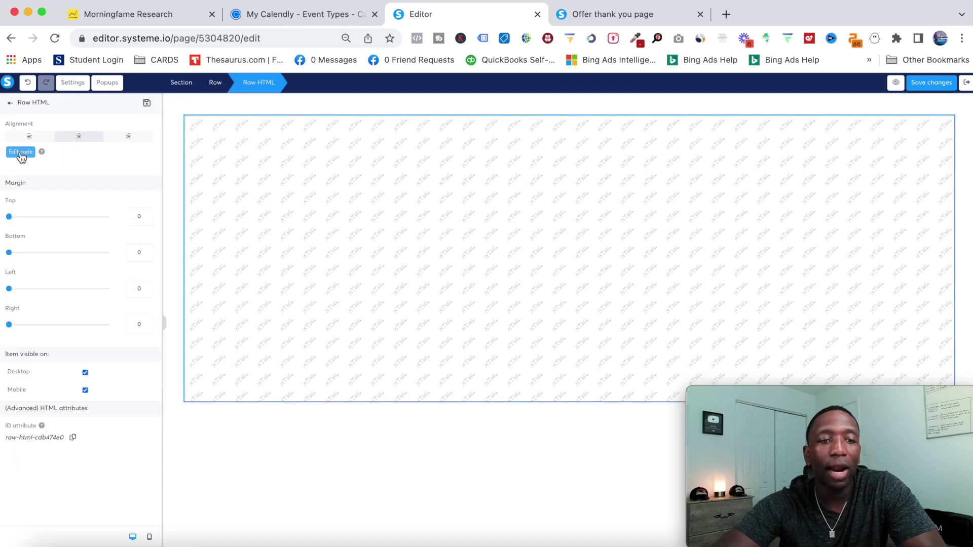
{"action": "left_click", "coordinate": [21, 153]}
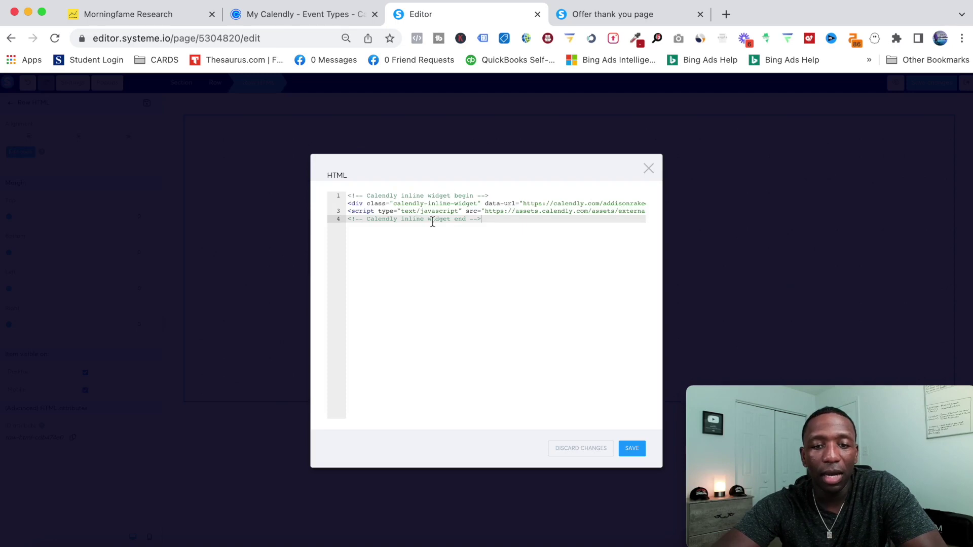
{"action": "triple_click", "coordinate": [433, 219]}
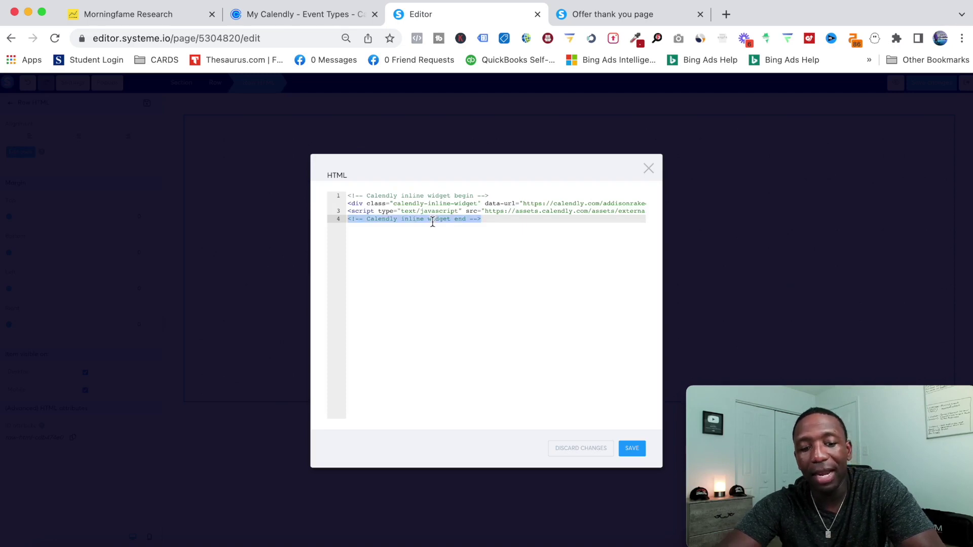
{"action": "key", "text": "super+a"}
{"action": "key", "text": "BackSpace"}
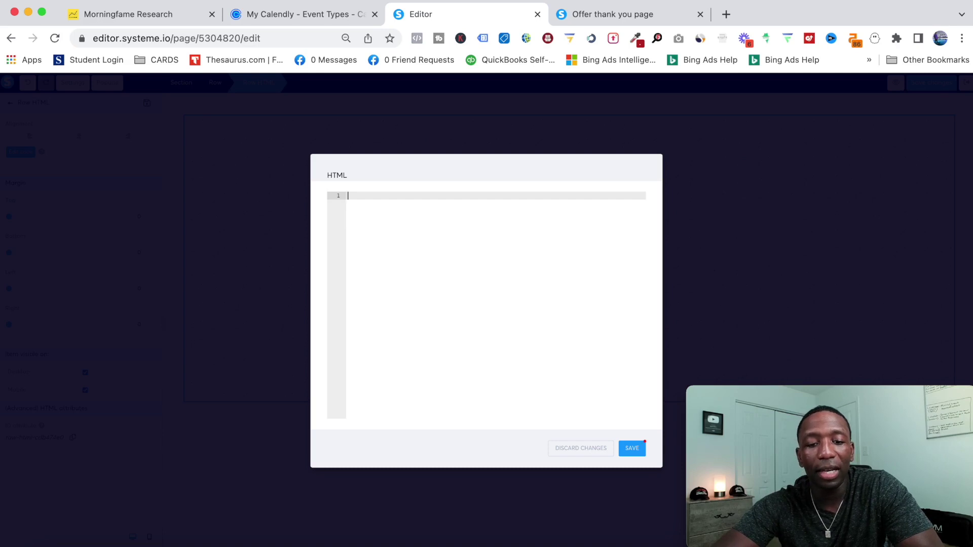
{"action": "key", "text": "super+v"}
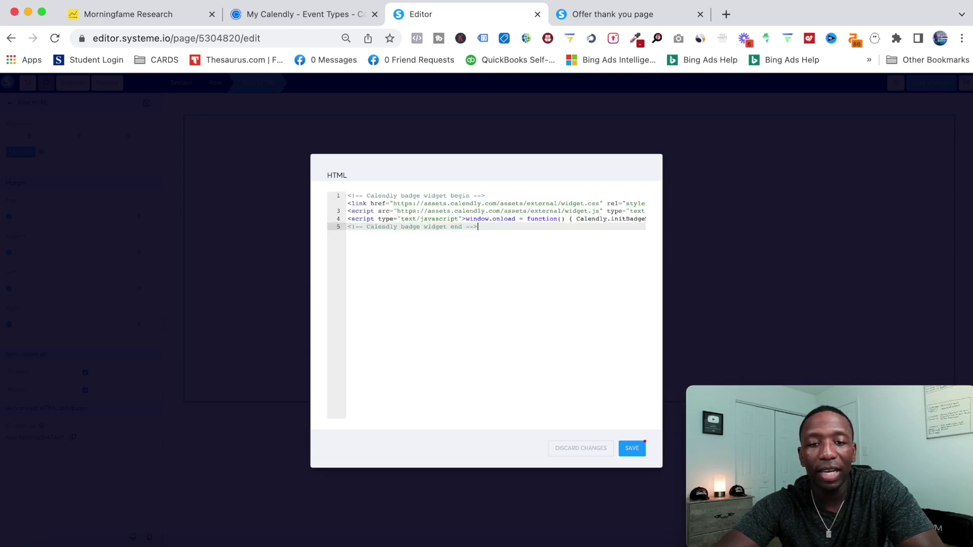
{"action": "left_click", "coordinate": [635, 454]}
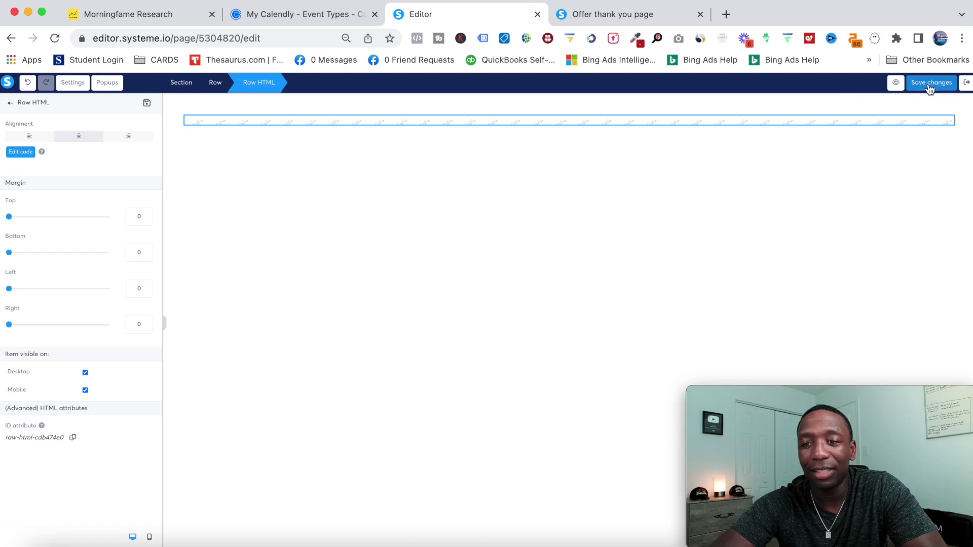
Step: Close the outdated page preview and open a fresh preview of the edited page
{"action": "left_click", "coordinate": [670, 14]}
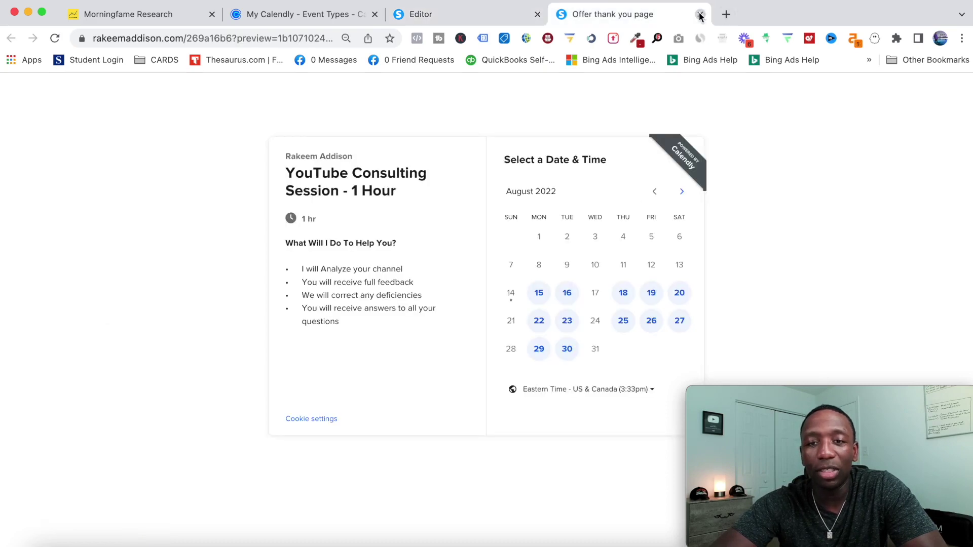
{"action": "left_click", "coordinate": [700, 14]}
{"action": "left_click", "coordinate": [895, 82]}
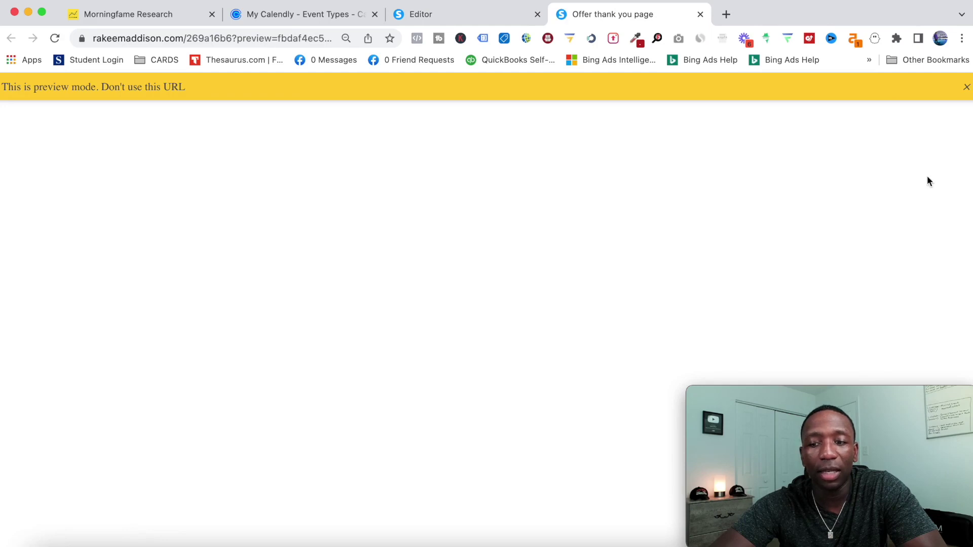
Step: Test the floating "Book Your Call Today" button by opening its booking popup in the page preview
{"action": "mouse_move", "coordinate": [901, 402]}
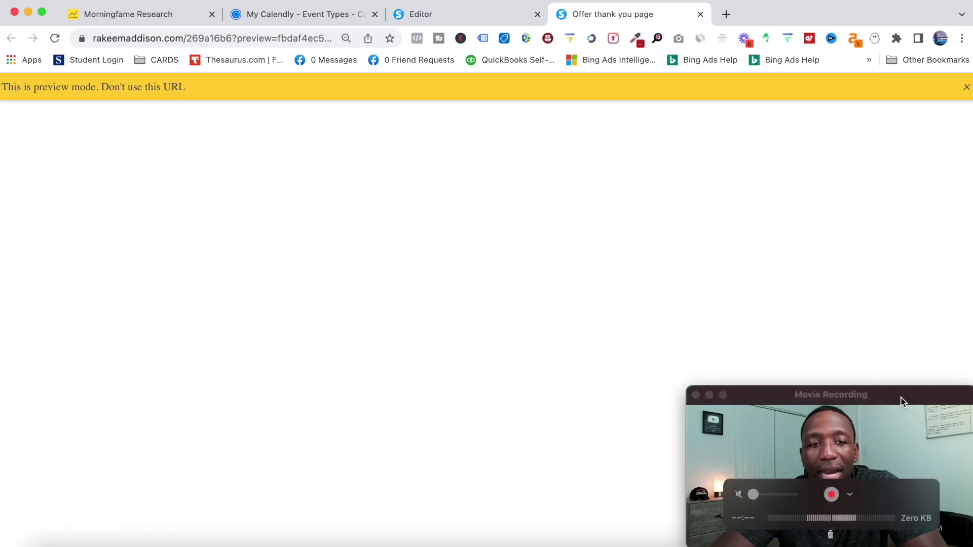
{"action": "left_click", "coordinate": [901, 402]}
{"action": "left_click_drag", "start_coordinate": [902, 402], "coordinate": [504, 285]}
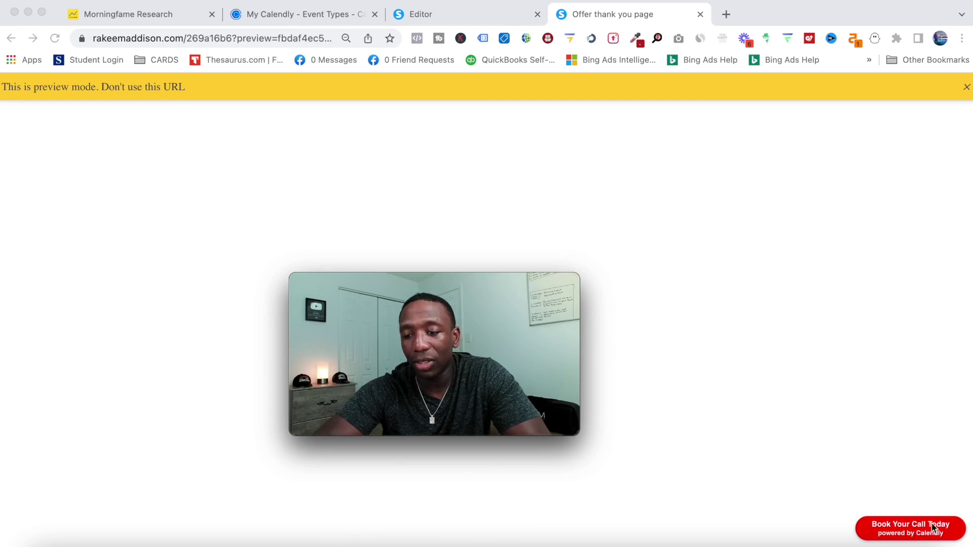
{"action": "left_click", "coordinate": [909, 532]}
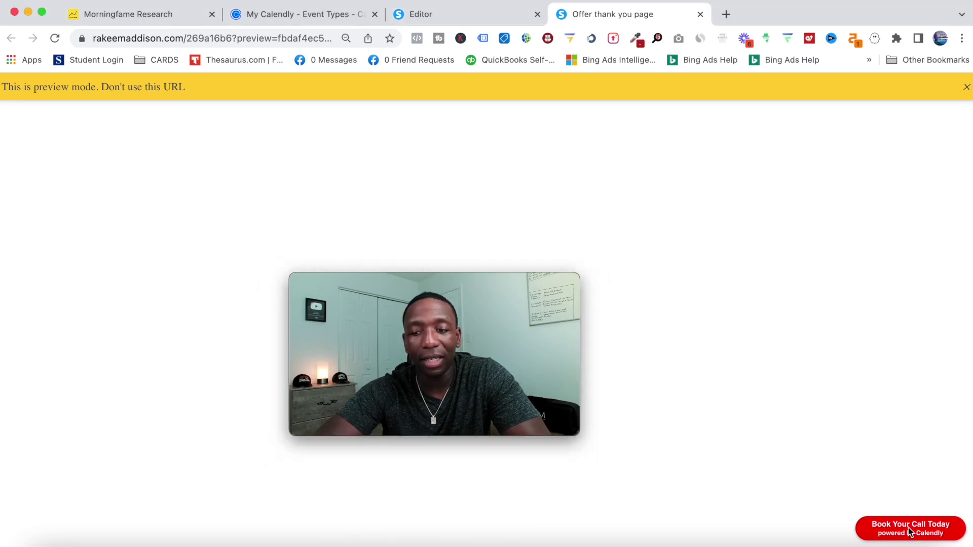
{"action": "left_click", "coordinate": [910, 532]}
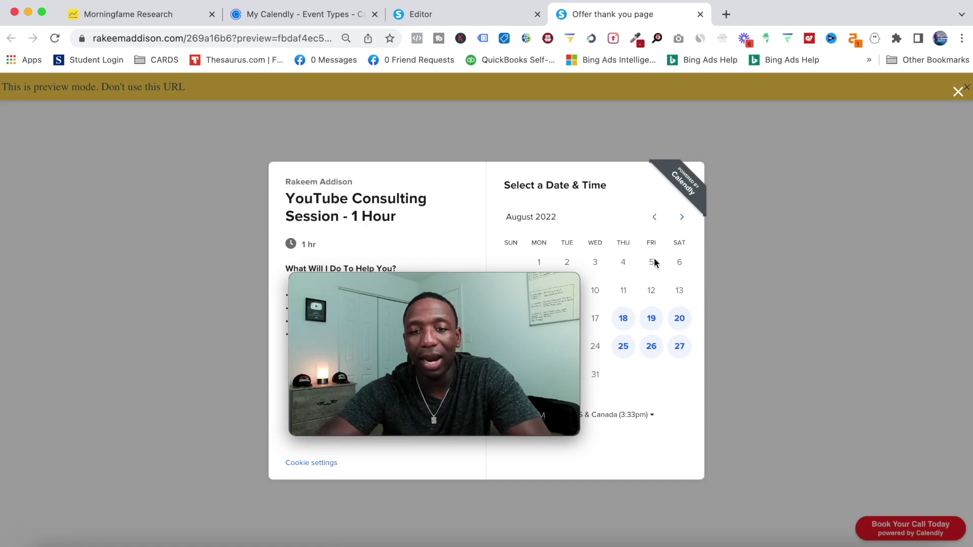
Step: Close the page preview, return to Calendly and change the event's website embed type from Popup Widget to Popup Text
{"action": "left_click", "coordinate": [699, 14]}
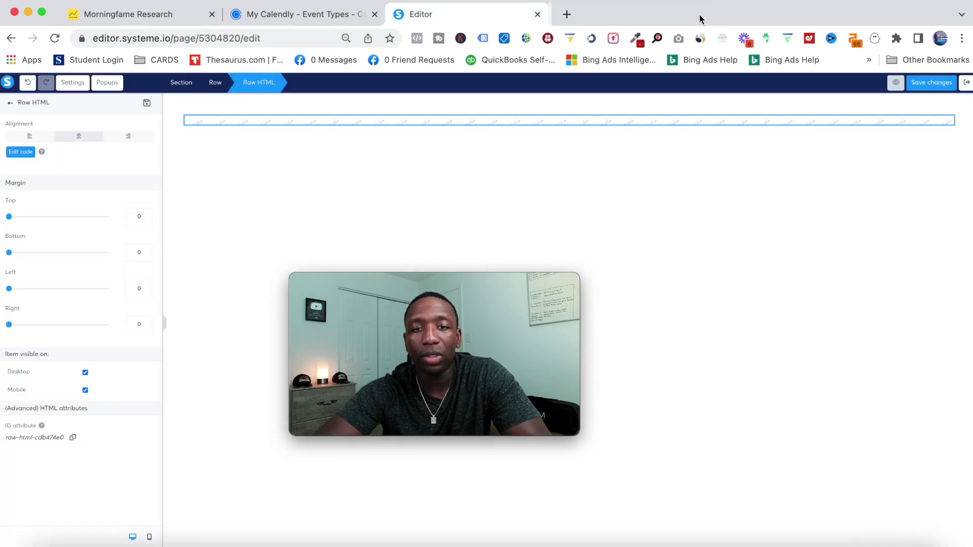
{"action": "left_click", "coordinate": [322, 18]}
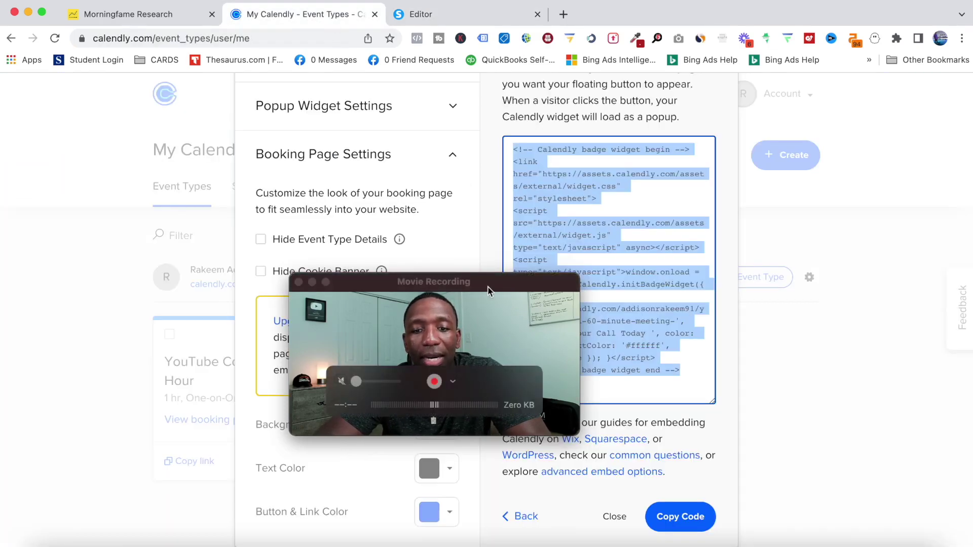
{"action": "left_click", "coordinate": [492, 288]}
{"action": "left_click_drag", "start_coordinate": [492, 288], "coordinate": [892, 418]}
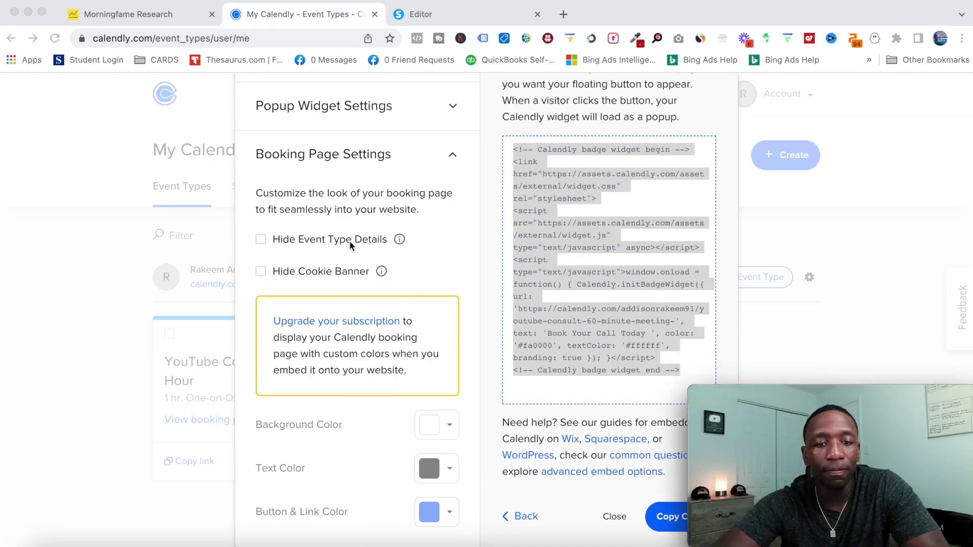
{"action": "scroll", "coordinate": [647, 108], "scroll_direction": "up", "scroll_amount": 5}
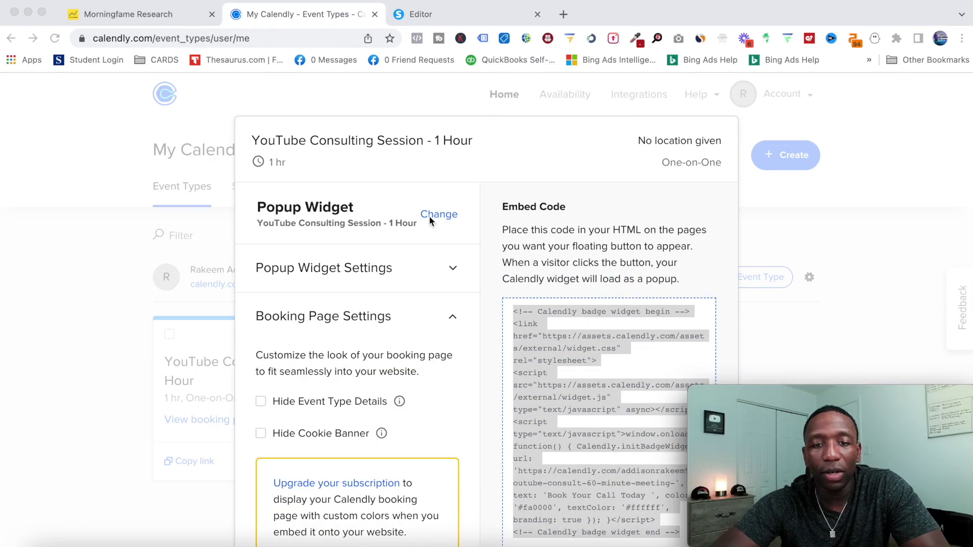
{"action": "left_click", "coordinate": [441, 218]}
{"action": "scroll", "coordinate": [524, 364], "scroll_direction": "down", "scroll_amount": 2}
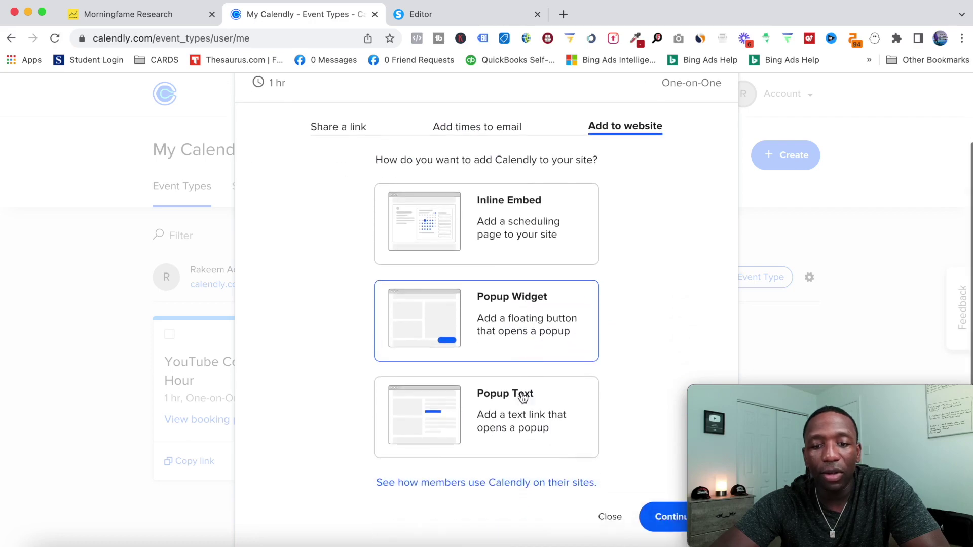
{"action": "left_click", "coordinate": [463, 413]}
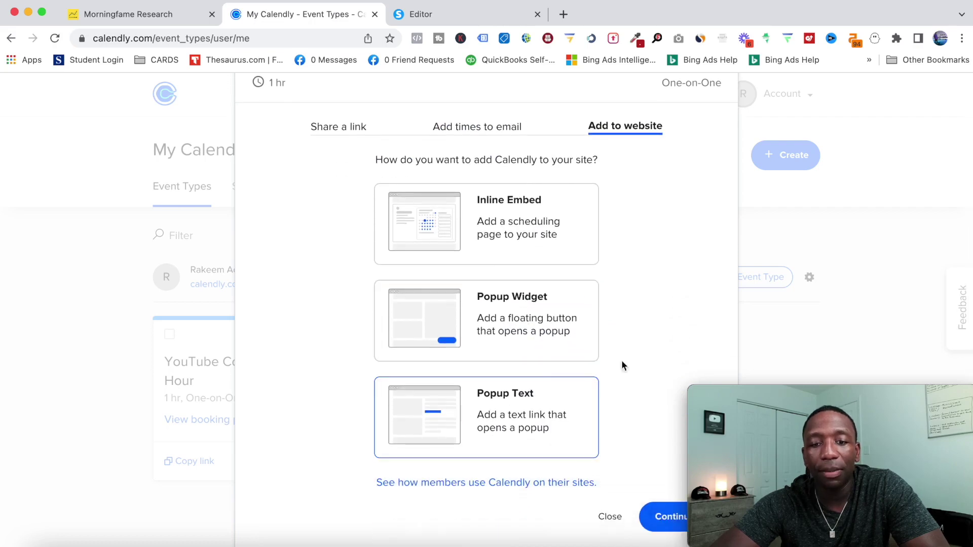
{"action": "left_click", "coordinate": [664, 518]}
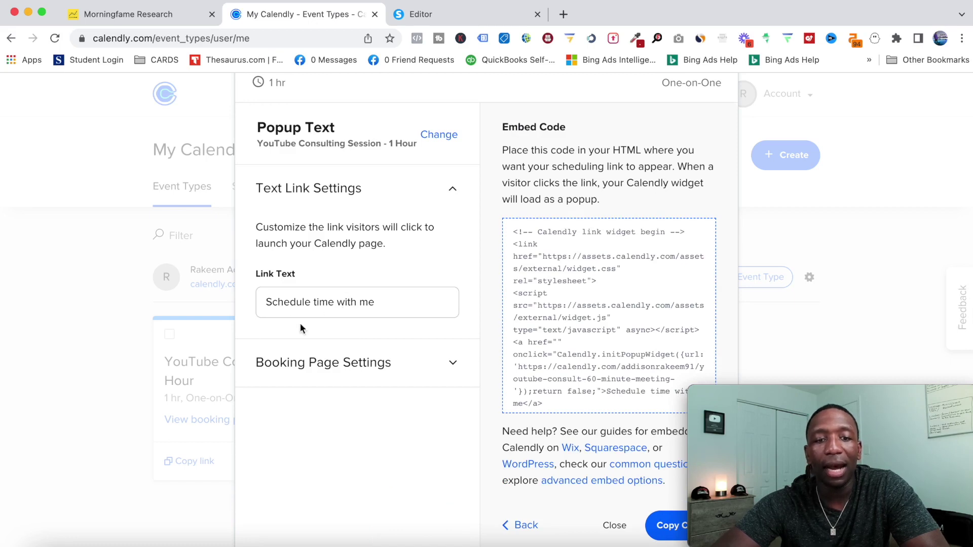
Step: Review the popup text's link text setting and select its complete embed code for copying
{"action": "left_click", "coordinate": [311, 303]}
{"action": "triple_click", "coordinate": [311, 303]}
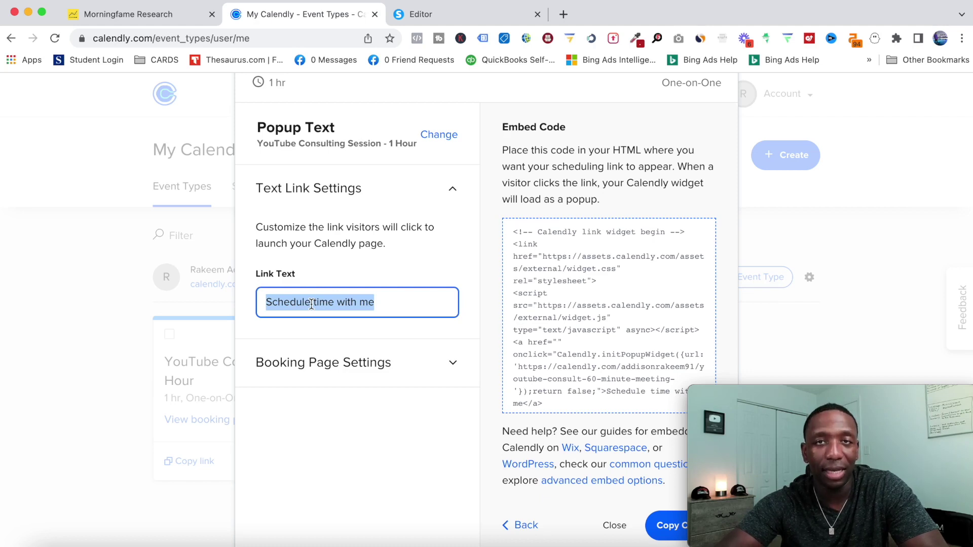
{"action": "left_click", "coordinate": [526, 245]}
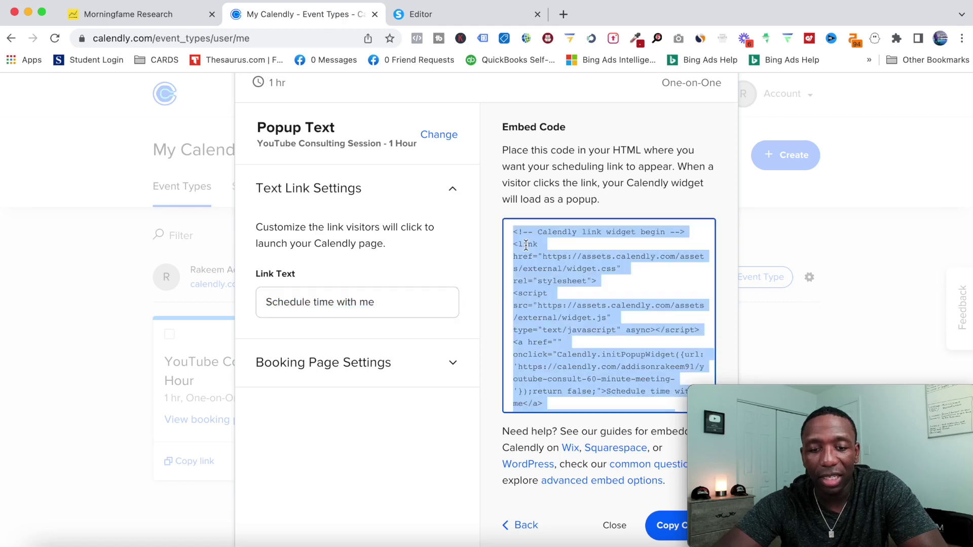
Step: In the page editor, replace the Raw HTML element's badge widget code with the Calendly link widget code and save the code
{"action": "key", "text": "ctrl+Tab"}
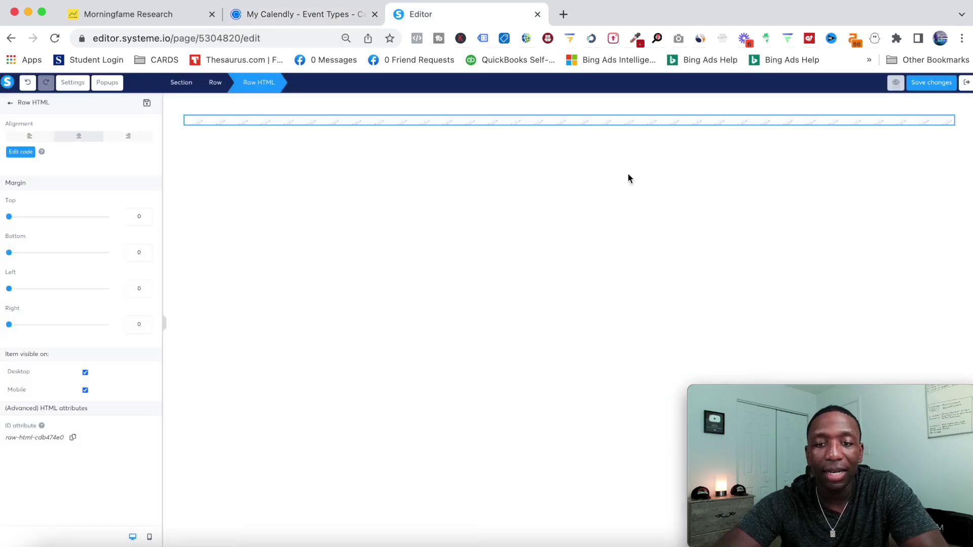
{"action": "left_click", "coordinate": [843, 128]}
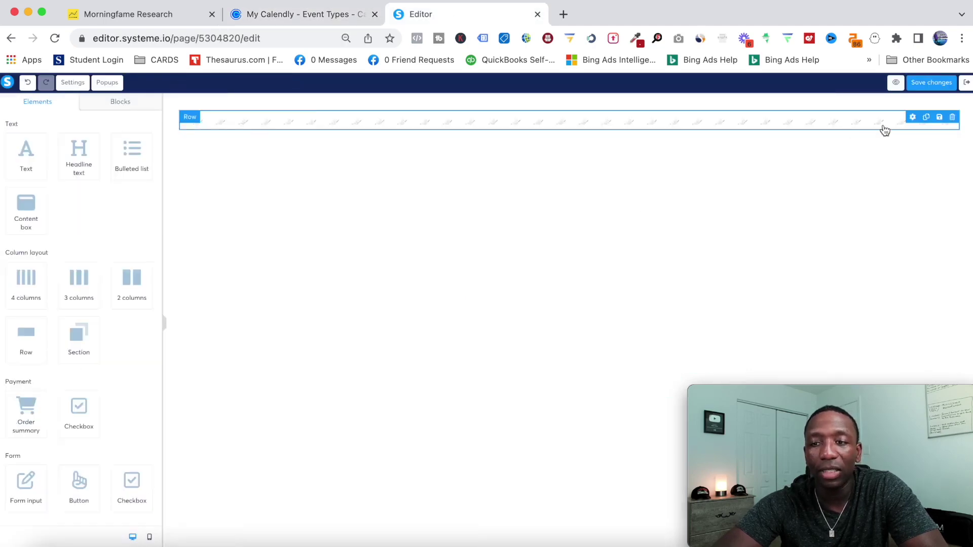
{"action": "left_click", "coordinate": [908, 122]}
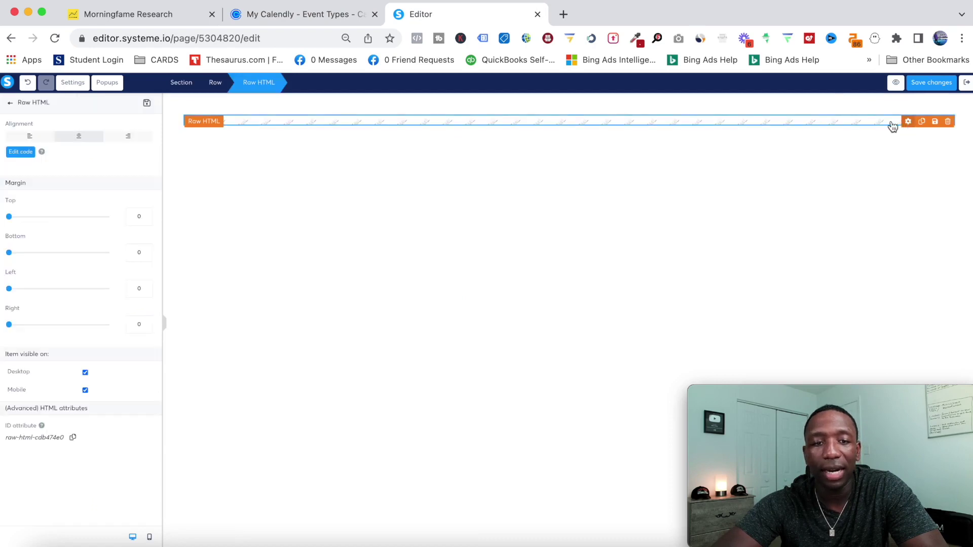
{"action": "left_click", "coordinate": [22, 153]}
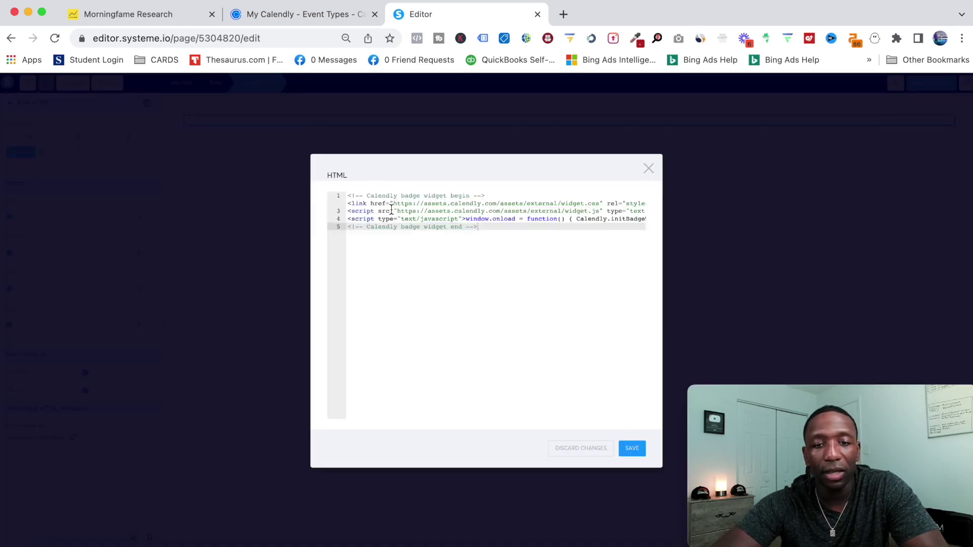
{"action": "key", "text": "super+a"}
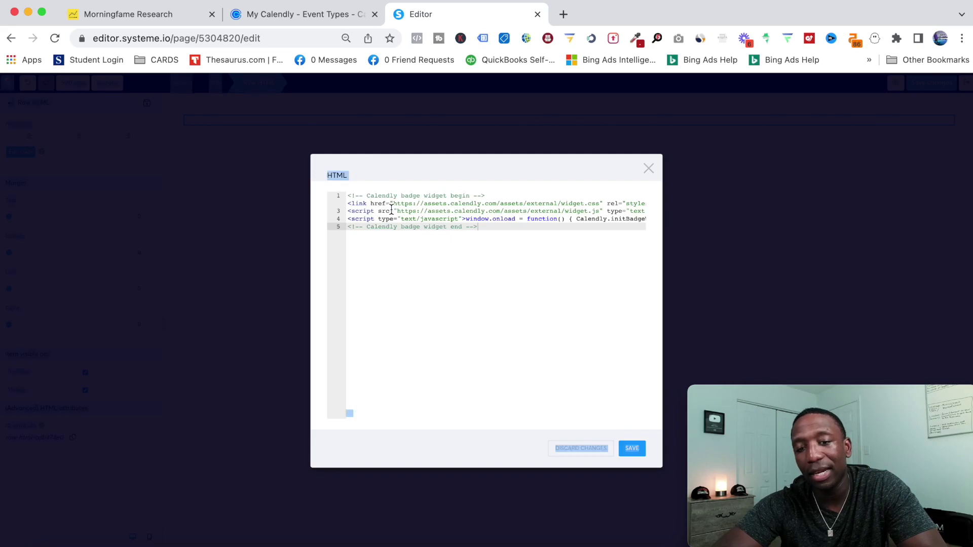
{"action": "left_click", "coordinate": [411, 212]}
{"action": "key", "text": "super+a"}
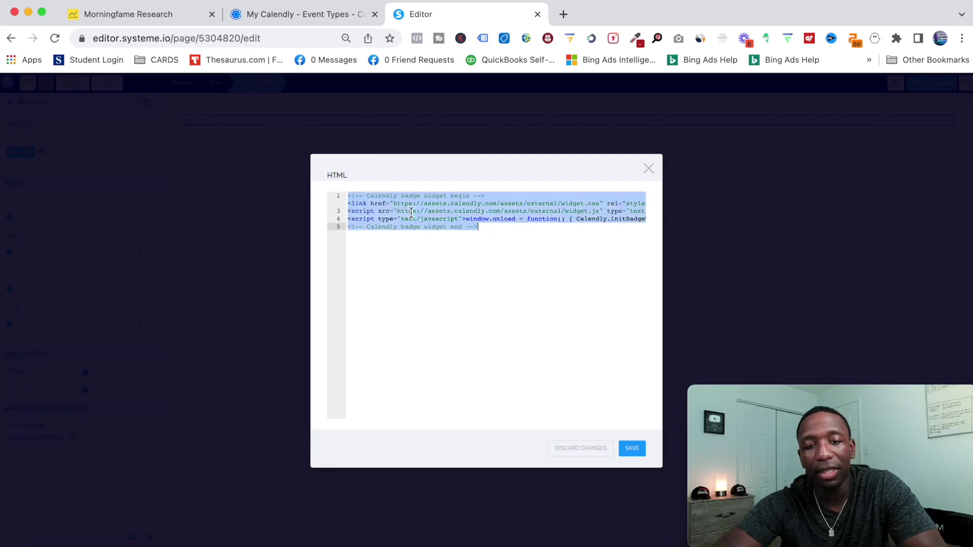
{"action": "key", "text": "BackSpace"}
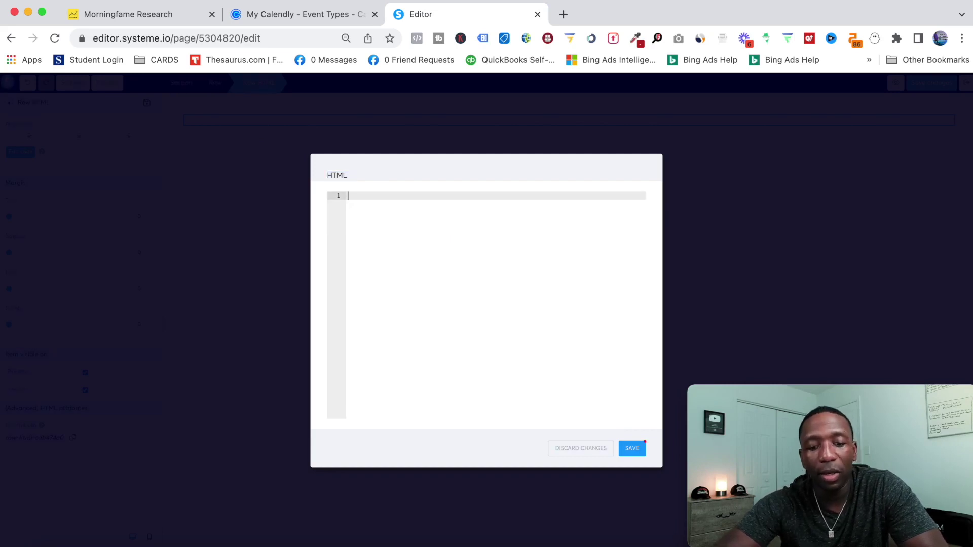
{"action": "key", "text": "super+v"}
{"action": "left_click", "coordinate": [629, 451]}
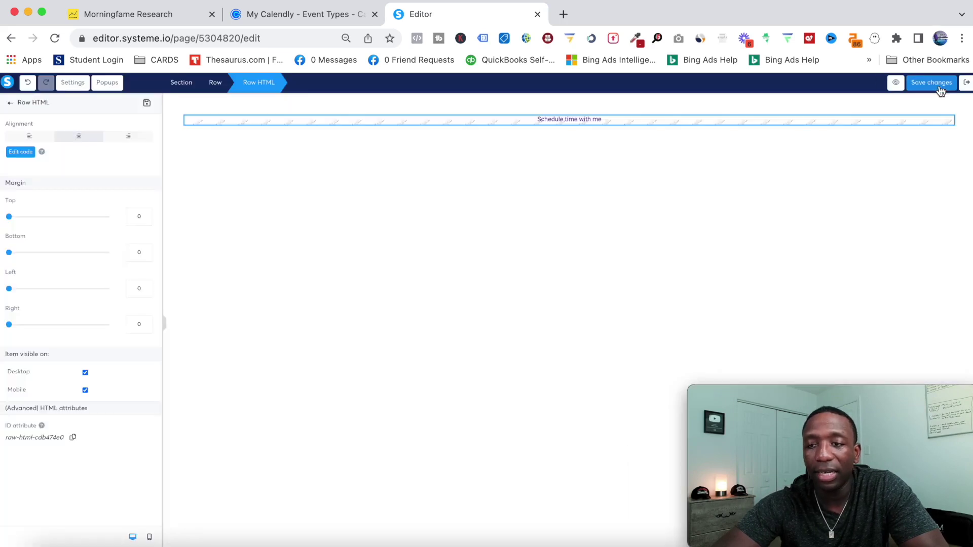
Step: Preview the page without the preview notice, compare the "Schedule time with me" link with Calendly's link text setting, and close the preview
{"action": "left_click", "coordinate": [895, 84]}
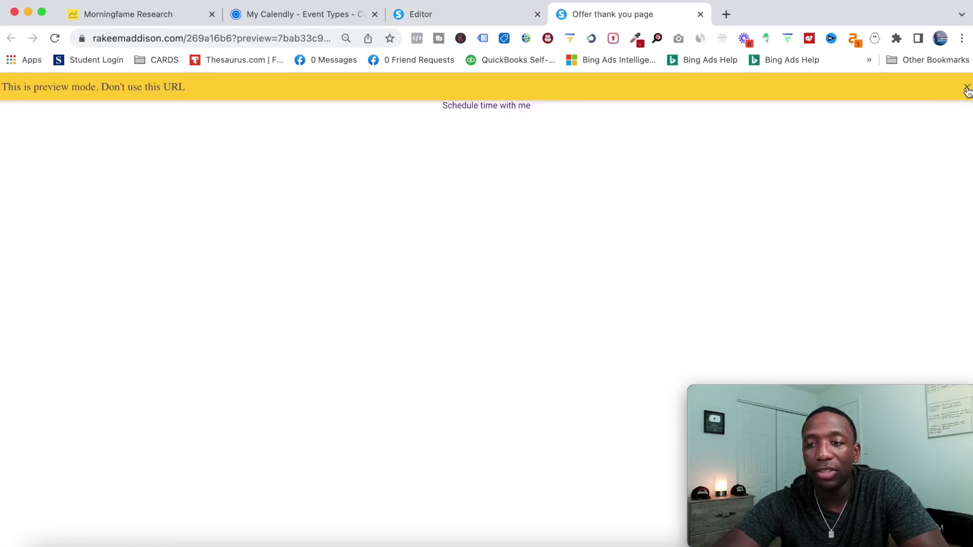
{"action": "left_click", "coordinate": [967, 89]}
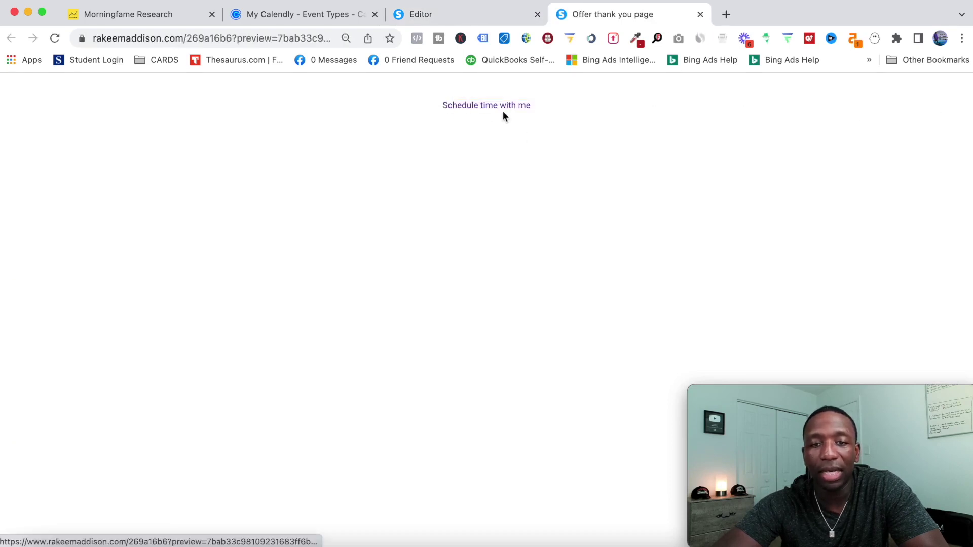
{"action": "left_click", "coordinate": [302, 17]}
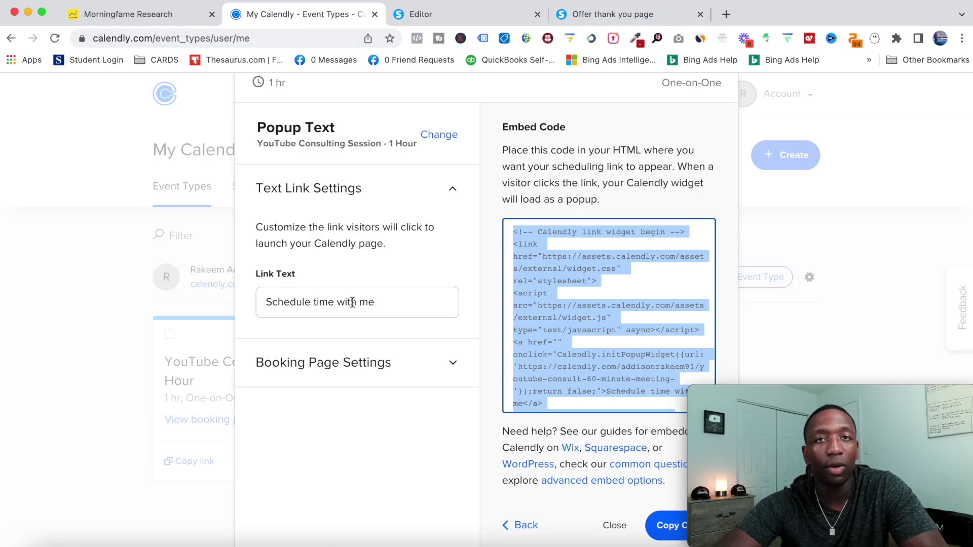
{"action": "left_click", "coordinate": [606, 17]}
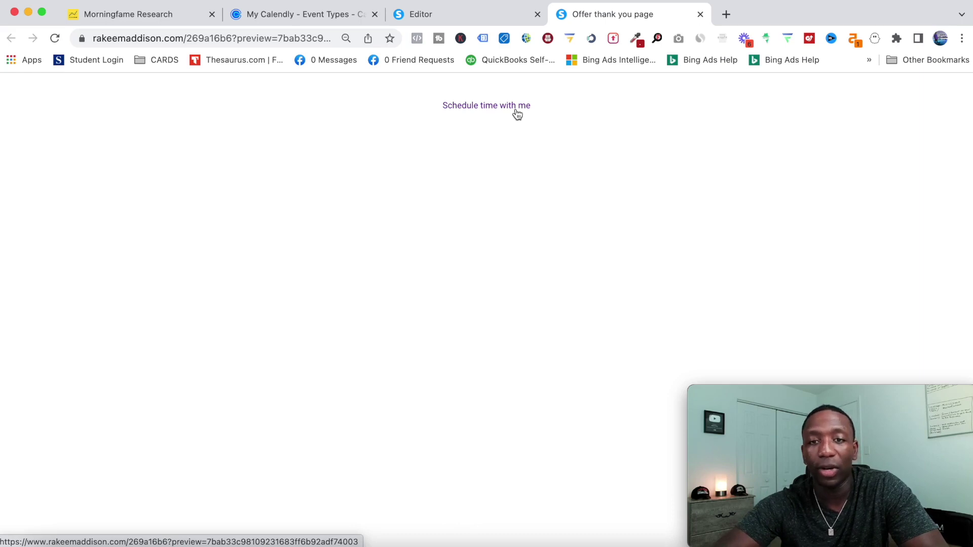
{"action": "left_click", "coordinate": [700, 14]}
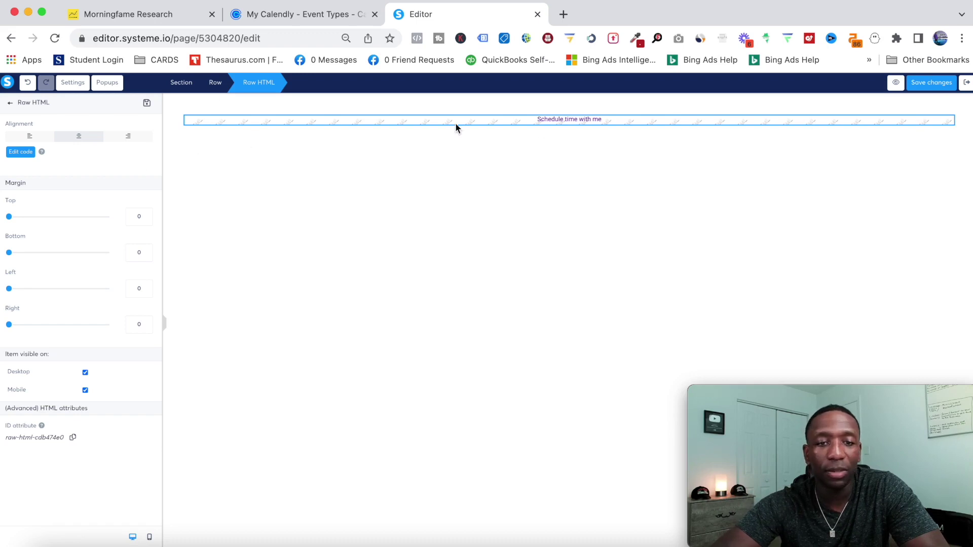
Step: Save the page changes and add a Video element above the "Schedule time with me" link
{"action": "left_click", "coordinate": [919, 83]}
{"action": "left_click", "coordinate": [801, 174]}
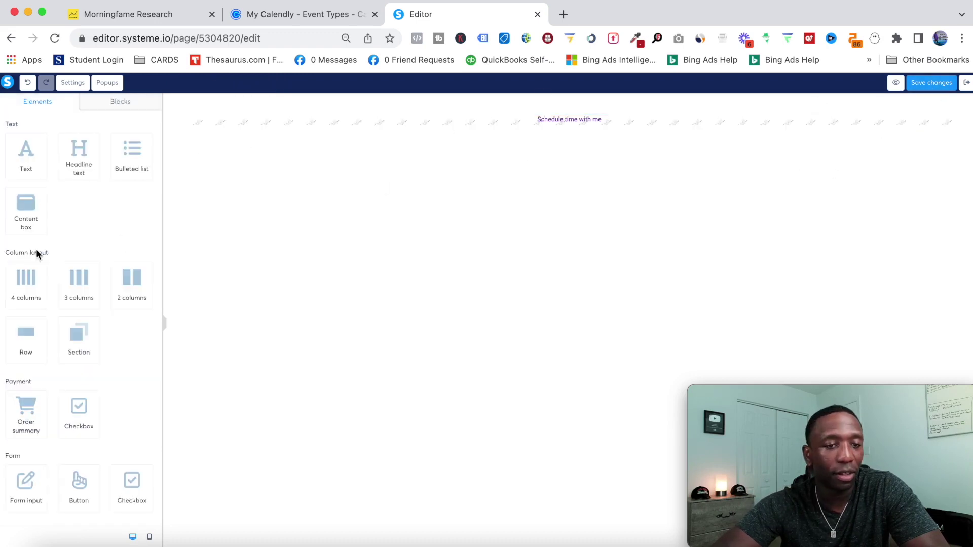
{"action": "scroll", "coordinate": [37, 254], "scroll_direction": "down", "scroll_amount": 3}
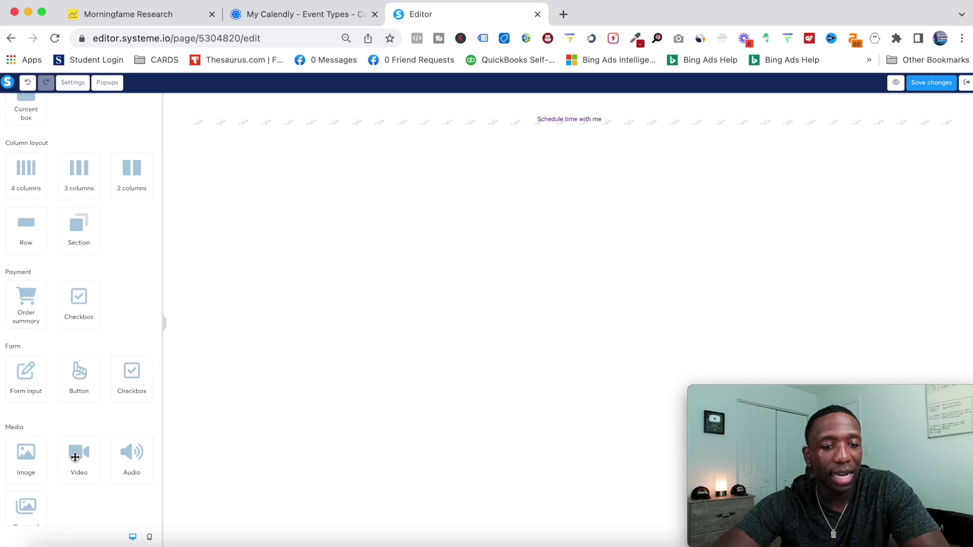
{"action": "left_click_drag", "start_coordinate": [76, 456], "coordinate": [526, 102]}
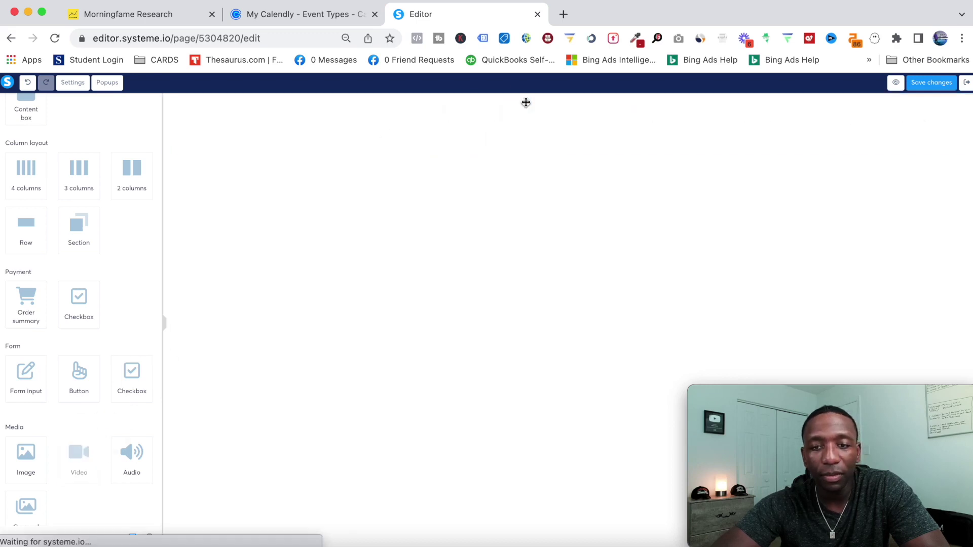
{"action": "scroll", "coordinate": [538, 208], "scroll_direction": "down", "scroll_amount": 2}
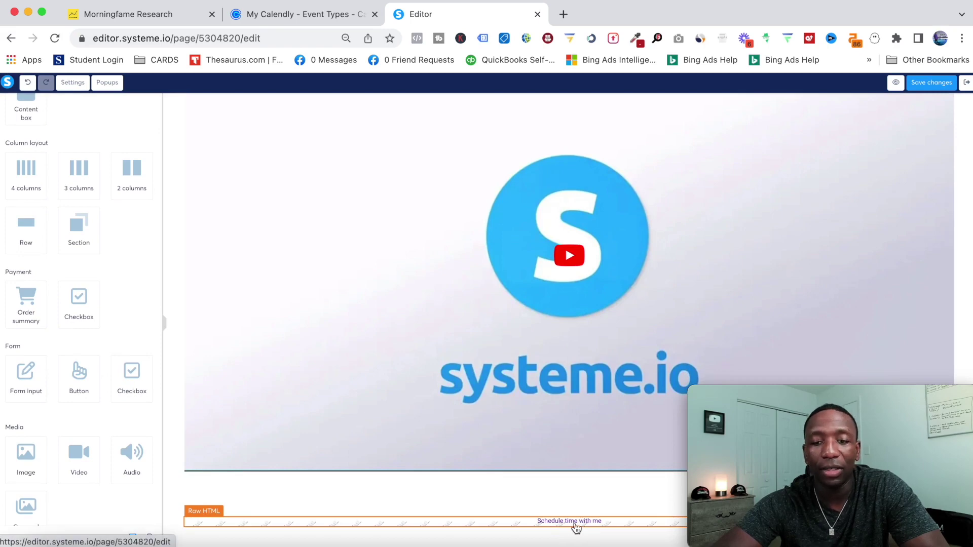
Step: Delete all the Calendly link widget code from the Raw HTML element below the video and save the emptied code
{"action": "left_click", "coordinate": [551, 526]}
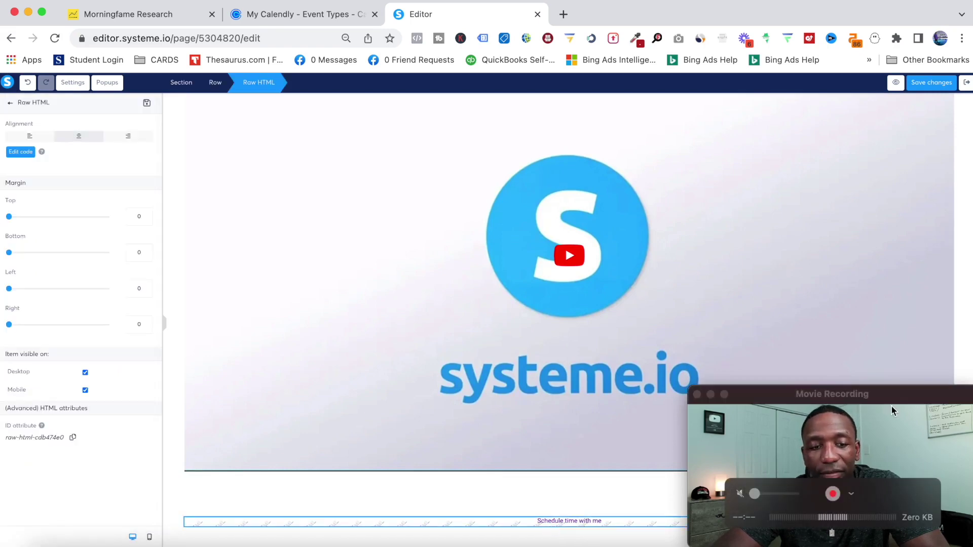
{"action": "left_click", "coordinate": [456, 523]}
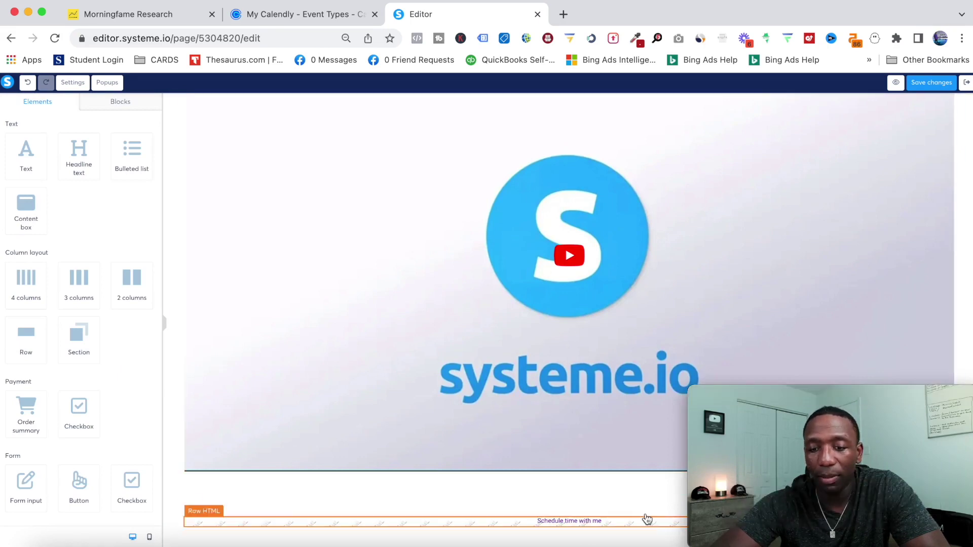
{"action": "mouse_move", "coordinate": [904, 393]}
{"action": "left_click_drag", "start_coordinate": [906, 395], "coordinate": [690, 274]}
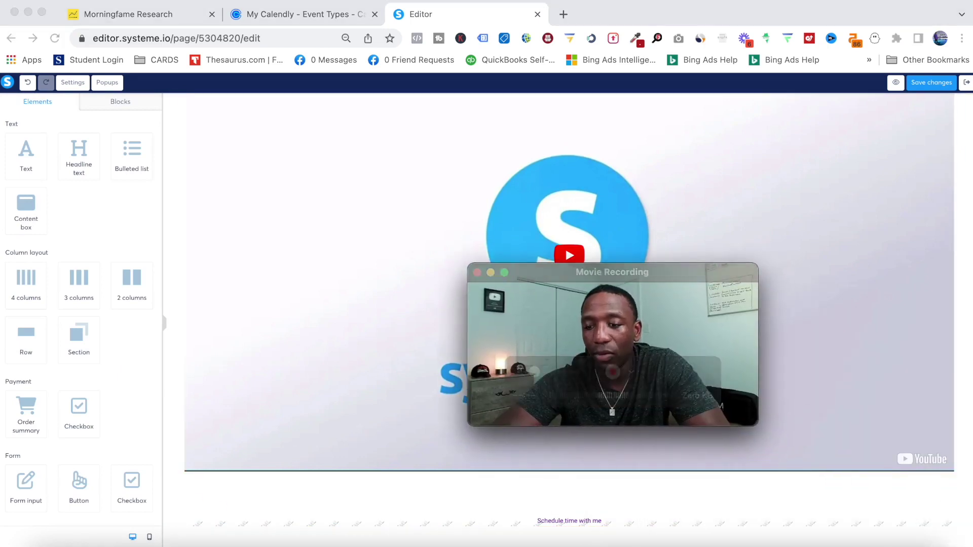
{"action": "left_click", "coordinate": [881, 532]}
{"action": "mouse_move", "coordinate": [803, 526]}
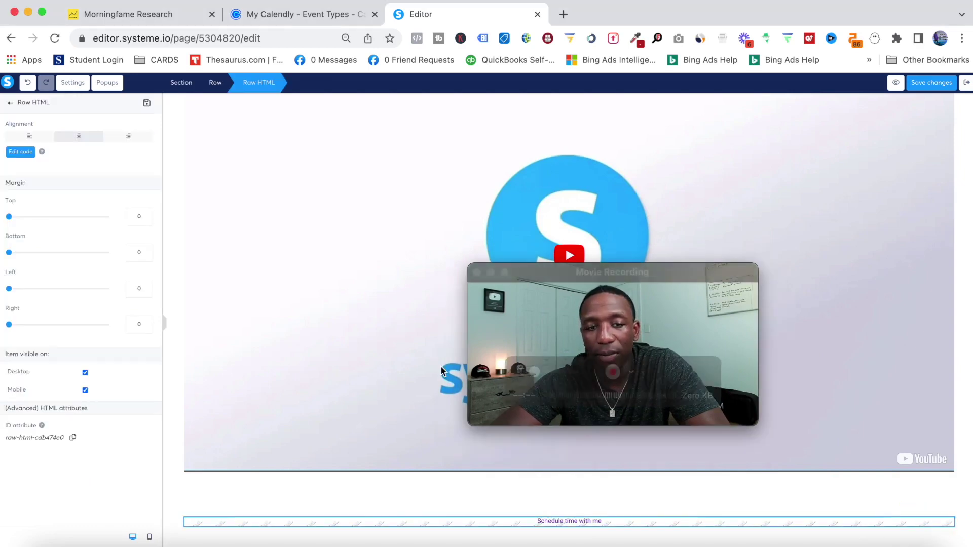
{"action": "left_click", "coordinate": [21, 152]}
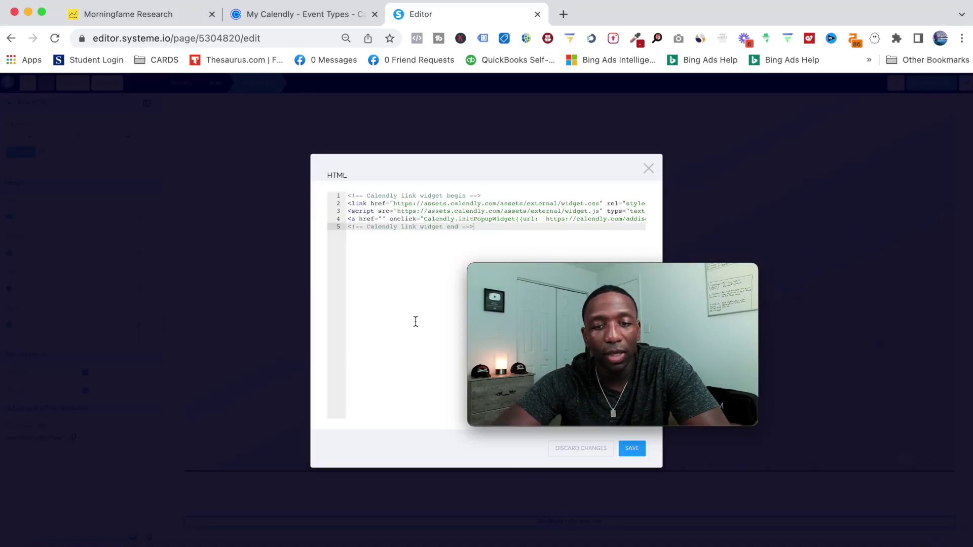
{"action": "key", "text": "super+a"}
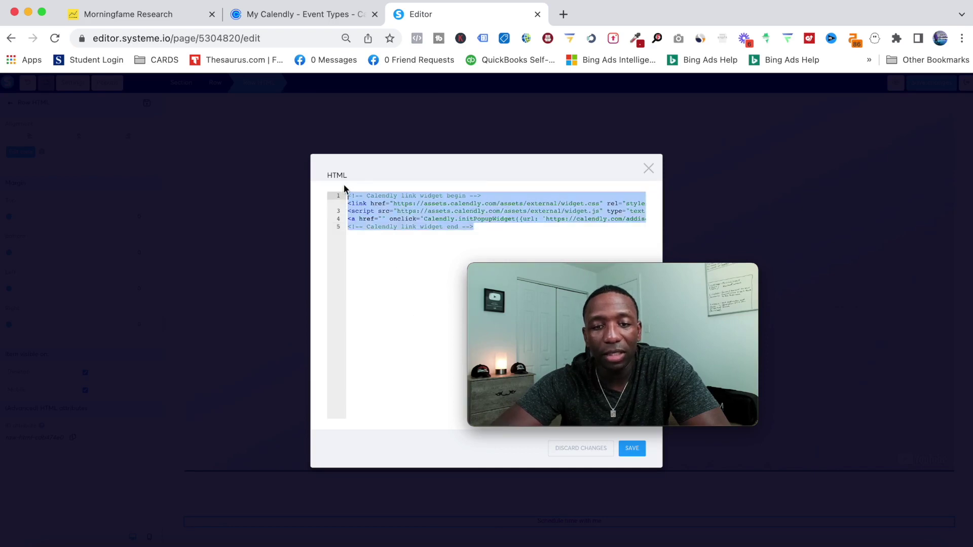
{"action": "key", "text": "BackSpace"}
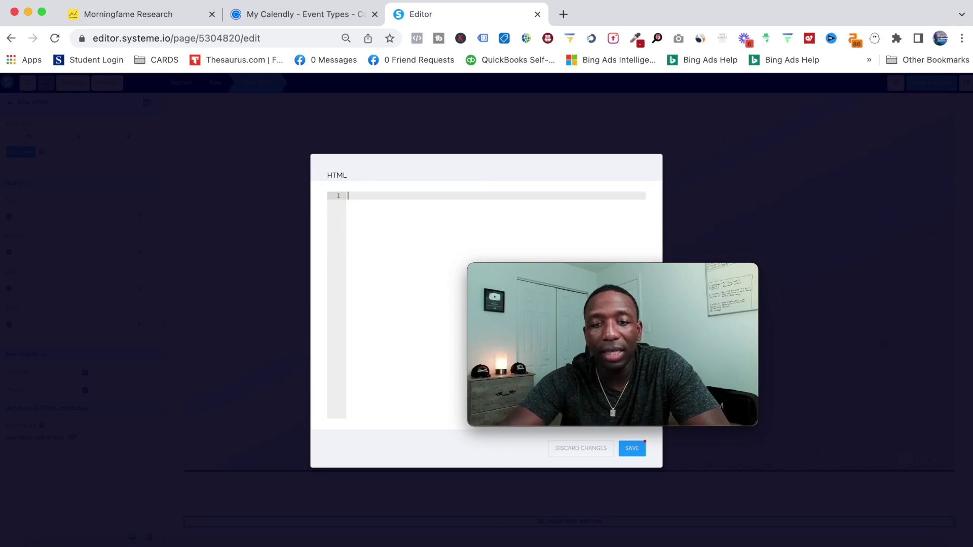
{"action": "left_click", "coordinate": [631, 449]}
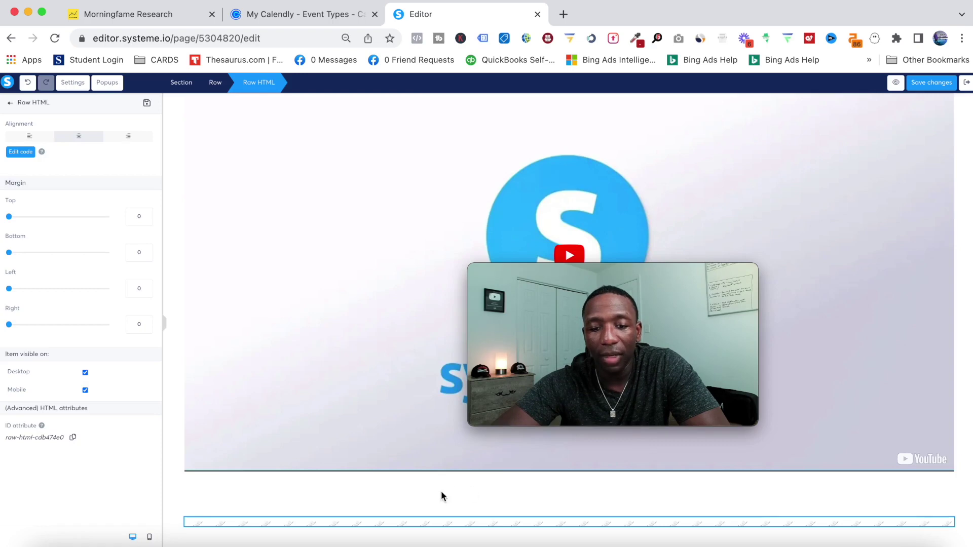
{"action": "left_click", "coordinate": [894, 529]}
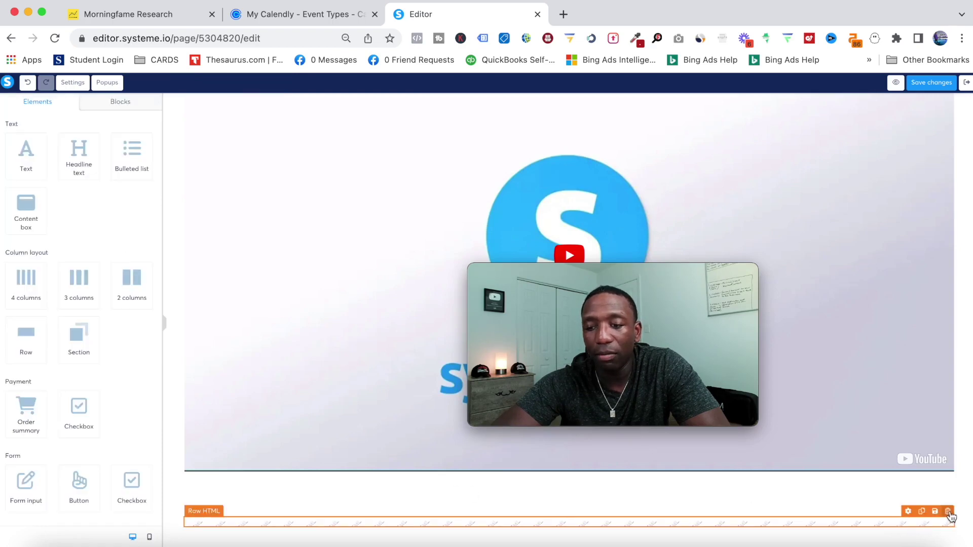
Step: Remove the emptied Raw HTML element and add a Button element below the video
{"action": "left_click", "coordinate": [948, 511]}
{"action": "left_click", "coordinate": [601, 116]}
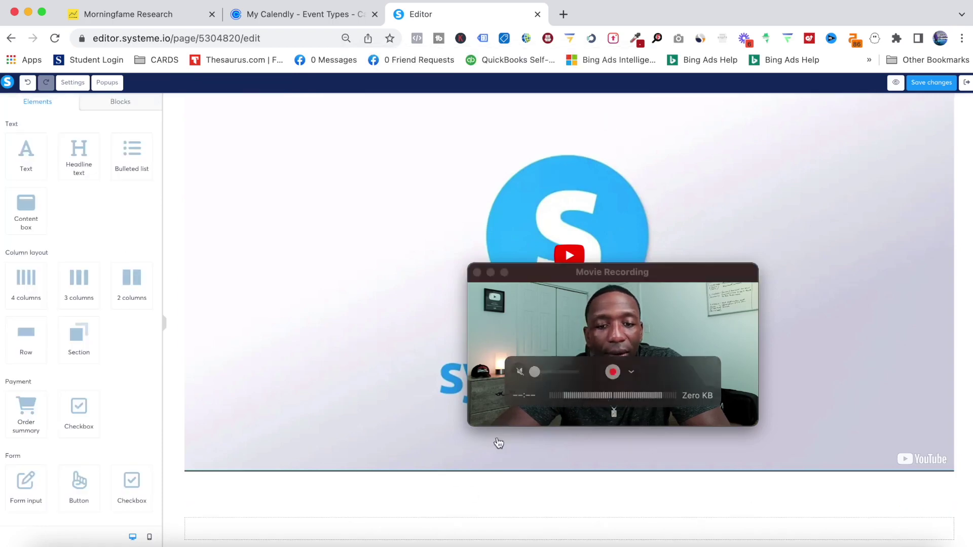
{"action": "scroll", "coordinate": [88, 315], "scroll_direction": "down", "scroll_amount": 3}
{"action": "scroll", "coordinate": [88, 315], "scroll_direction": "down", "scroll_amount": 2}
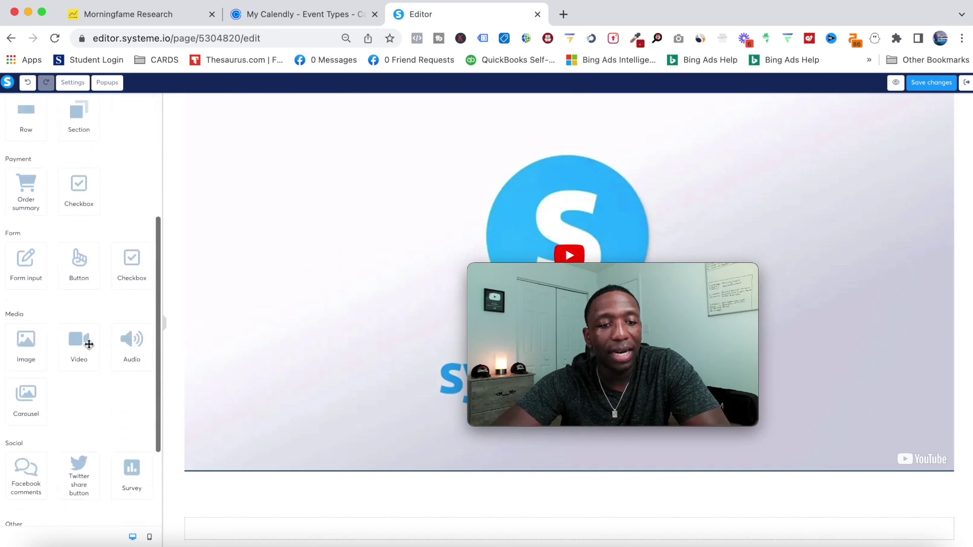
{"action": "left_click_drag", "start_coordinate": [83, 262], "coordinate": [605, 486]}
{"action": "scroll", "coordinate": [716, 497], "scroll_direction": "down", "scroll_amount": 1}
{"action": "scroll", "coordinate": [717, 497], "scroll_direction": "down", "scroll_amount": 3}
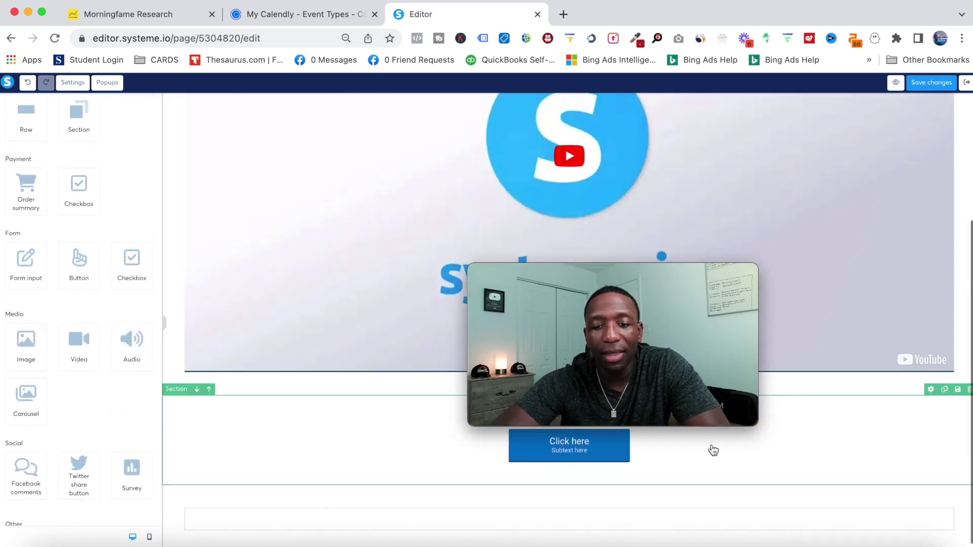
Step: Change the new button's text to "Get Started Now" in its settings
{"action": "left_click", "coordinate": [581, 451]}
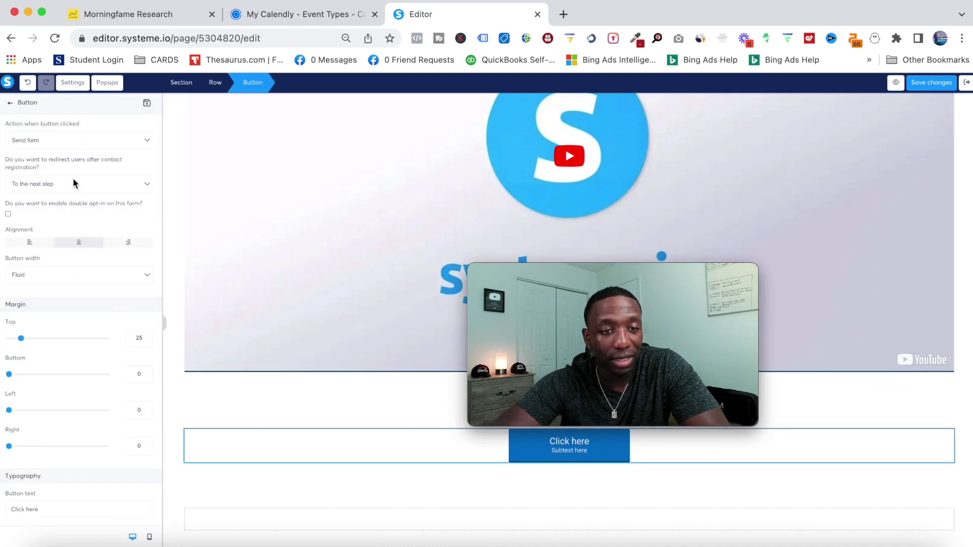
{"action": "scroll", "coordinate": [72, 178], "scroll_direction": "down", "scroll_amount": 5}
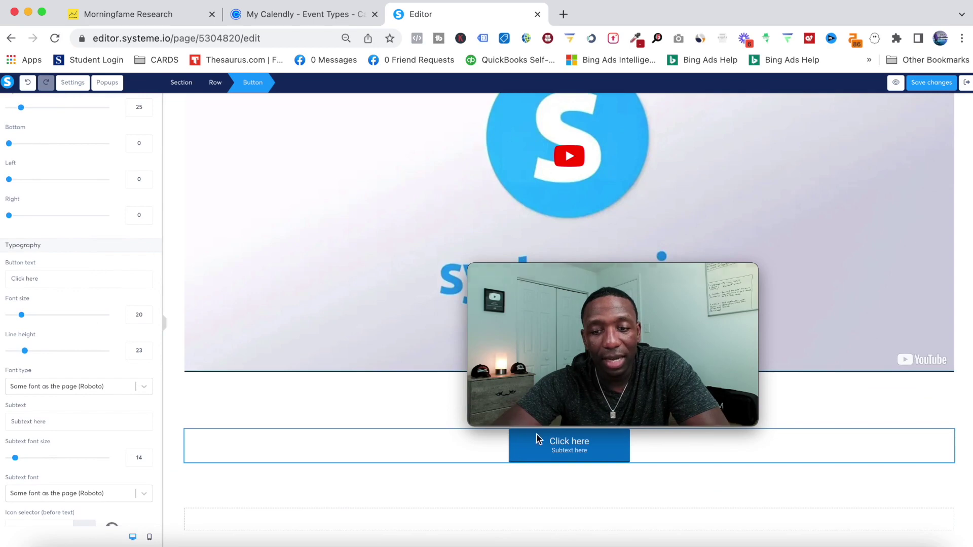
{"action": "left_click", "coordinate": [577, 441]}
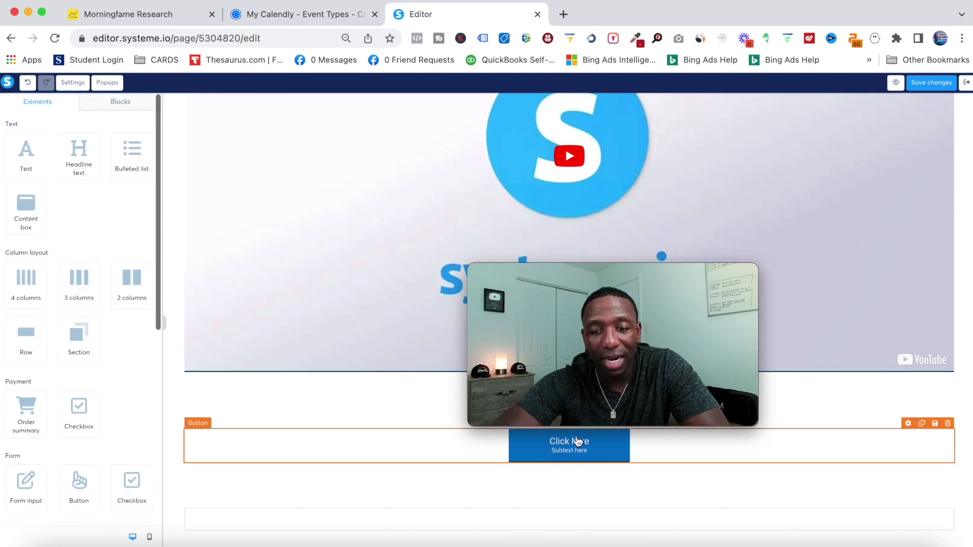
{"action": "left_click", "coordinate": [908, 426]}
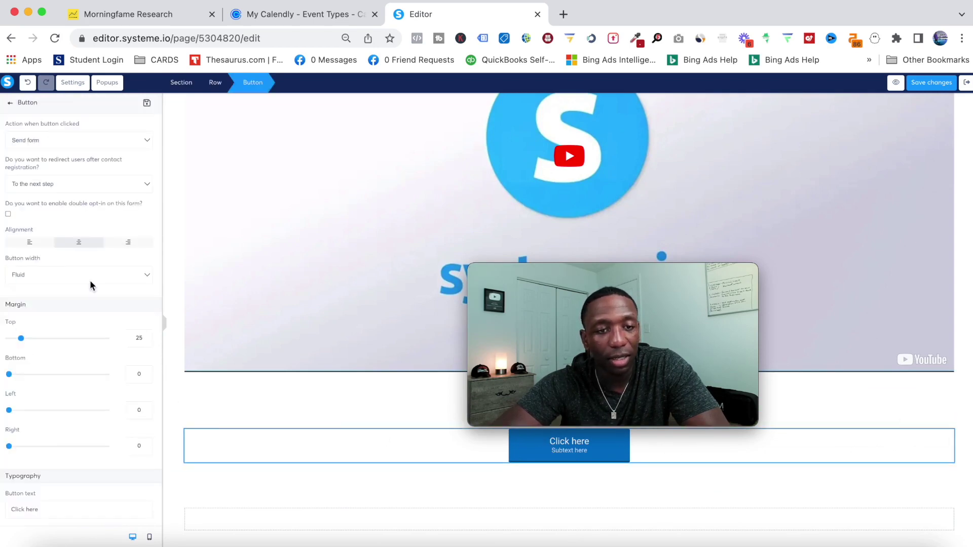
{"action": "scroll", "coordinate": [85, 195], "scroll_direction": "down", "scroll_amount": 5}
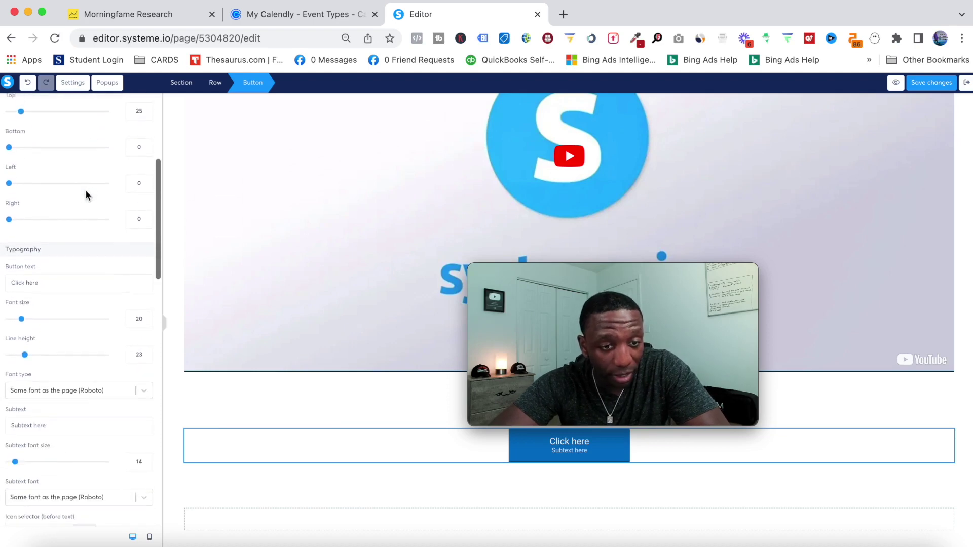
{"action": "triple_click", "coordinate": [32, 266]}
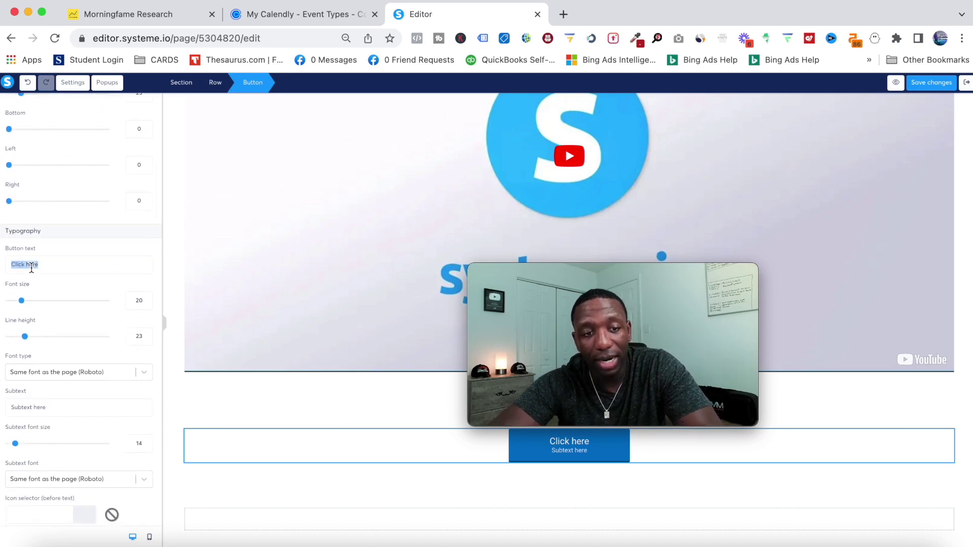
{"action": "key", "text": "BackSpace"}
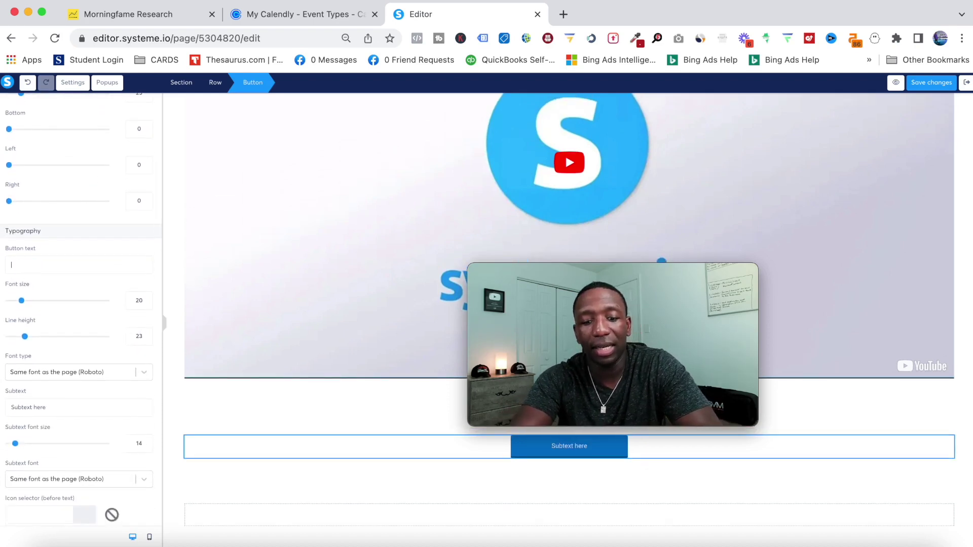
{"action": "type", "text": "Get Started Now"}
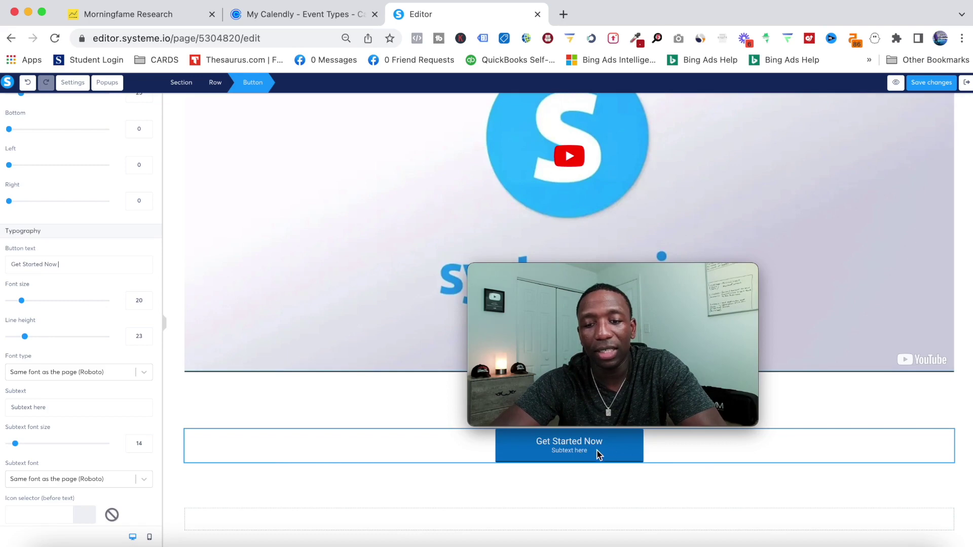
Step: Replace the "Get Started Now" button's background color with a solid dark red
{"action": "scroll", "coordinate": [83, 278], "scroll_direction": "up", "scroll_amount": 5}
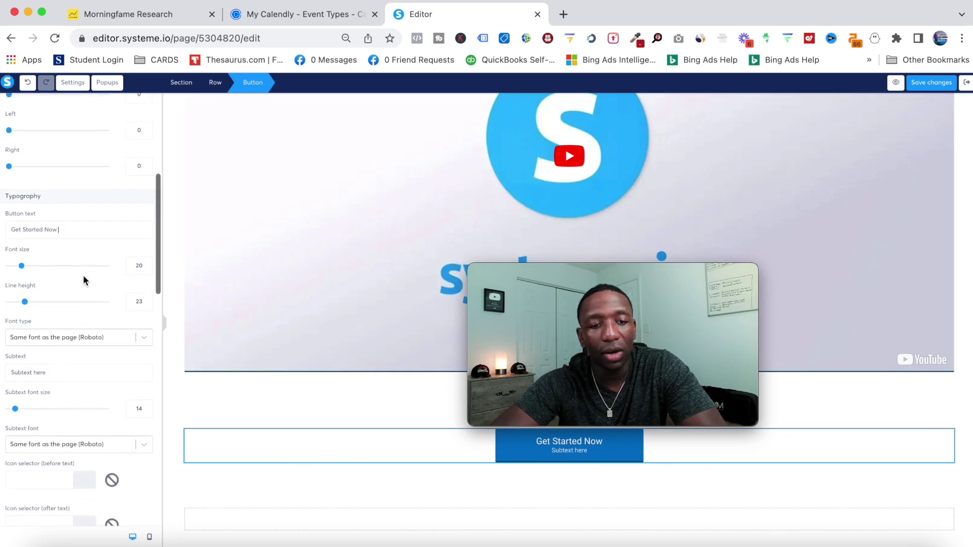
{"action": "scroll", "coordinate": [83, 278], "scroll_direction": "down", "scroll_amount": 5}
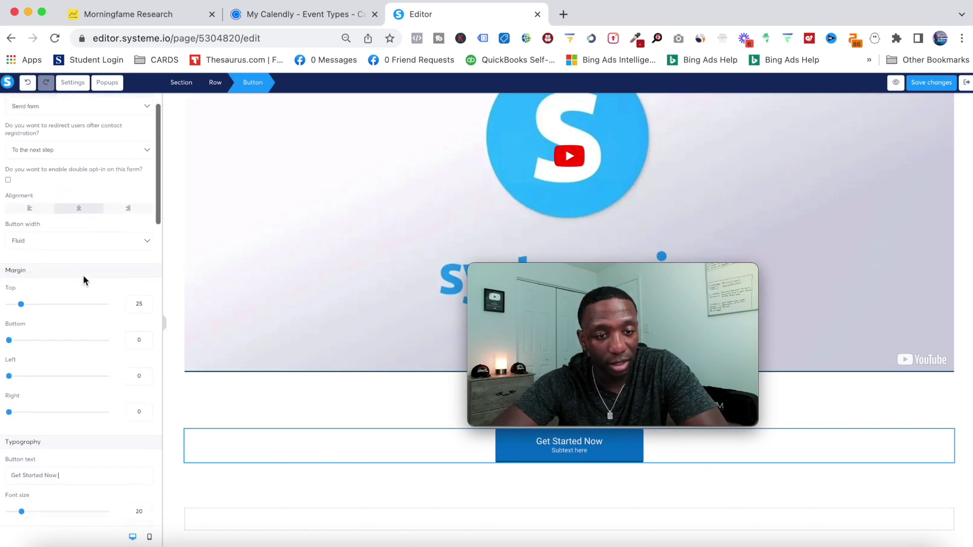
{"action": "scroll", "coordinate": [83, 275], "scroll_direction": "down", "scroll_amount": 2}
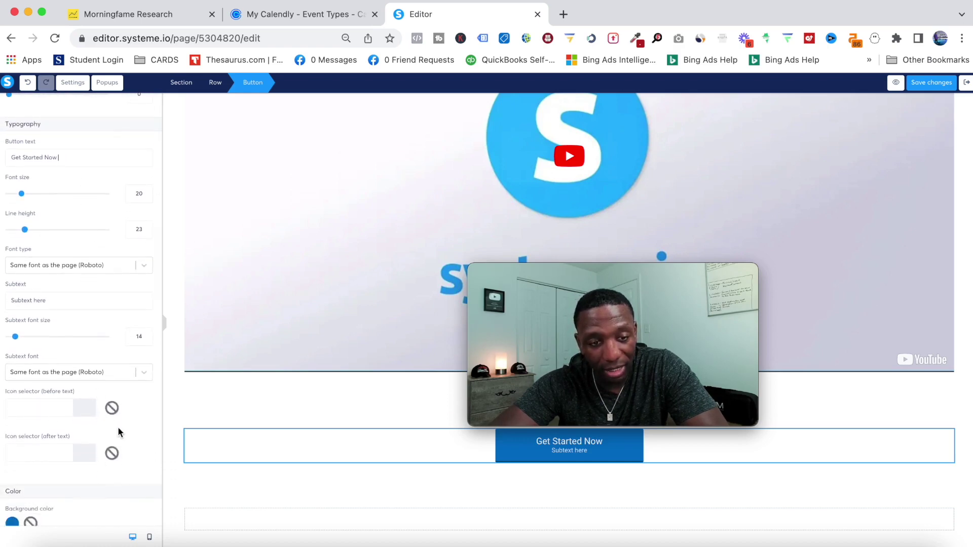
{"action": "scroll", "coordinate": [117, 427], "scroll_direction": "down", "scroll_amount": 2}
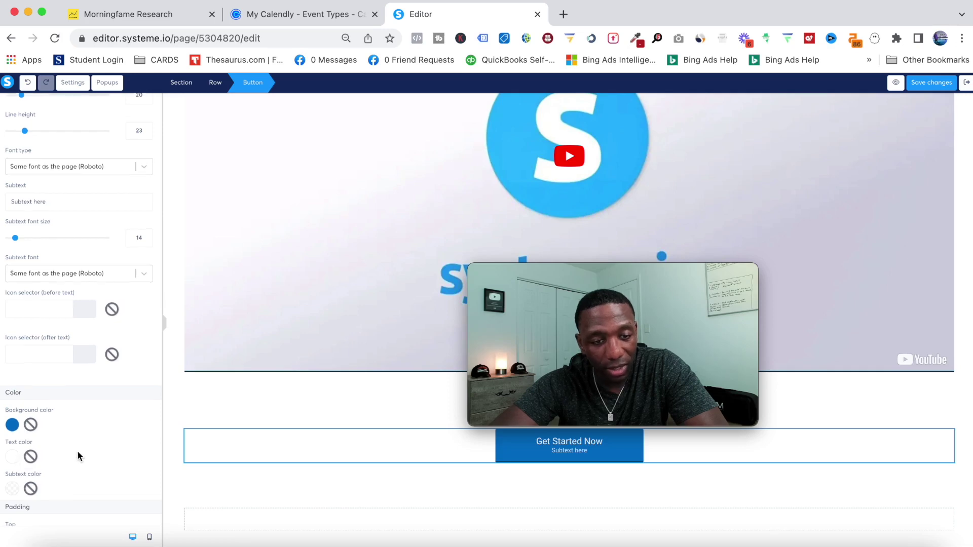
{"action": "scroll", "coordinate": [68, 448], "scroll_direction": "down", "scroll_amount": 1}
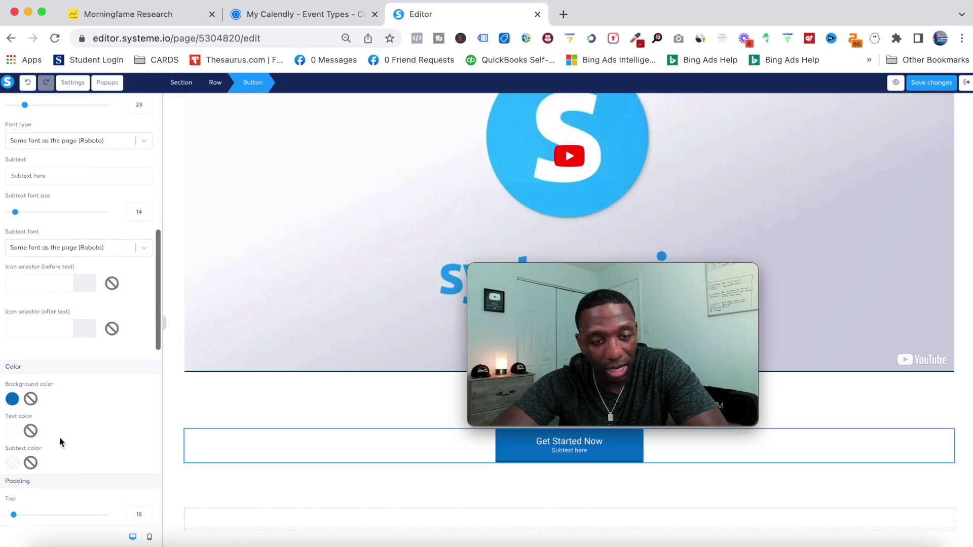
{"action": "left_click", "coordinate": [31, 400]}
{"action": "left_click", "coordinate": [12, 399]}
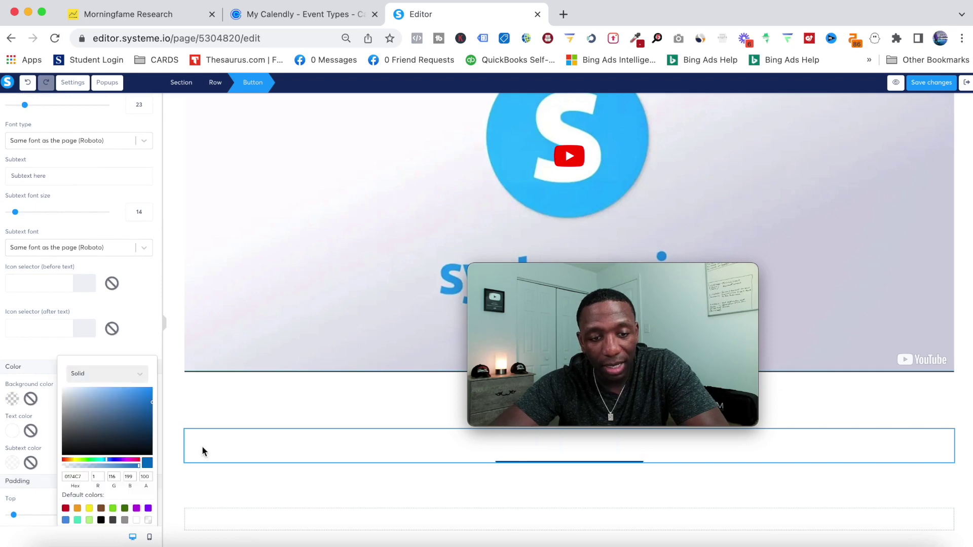
{"action": "left_click_drag", "start_coordinate": [103, 460], "coordinate": [87, 460]}
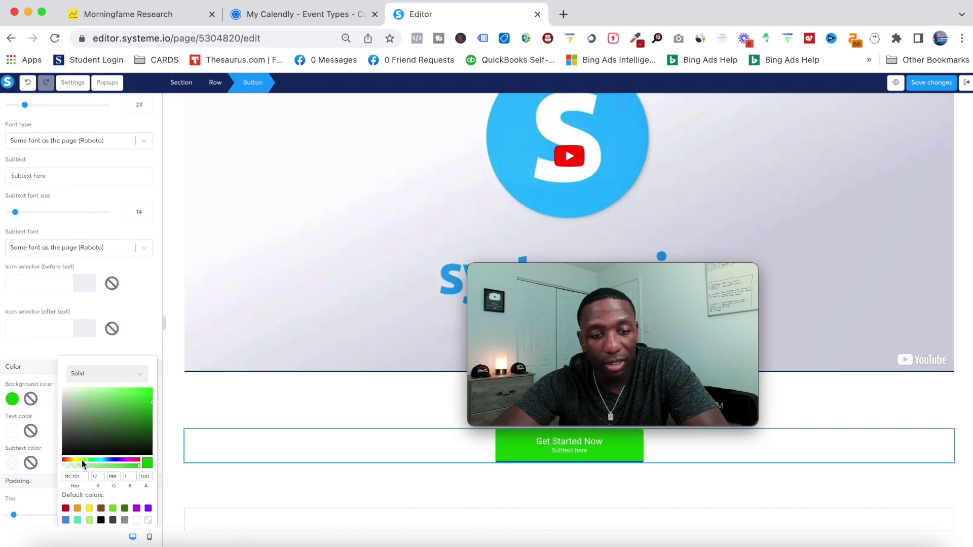
{"action": "left_click", "coordinate": [66, 460]}
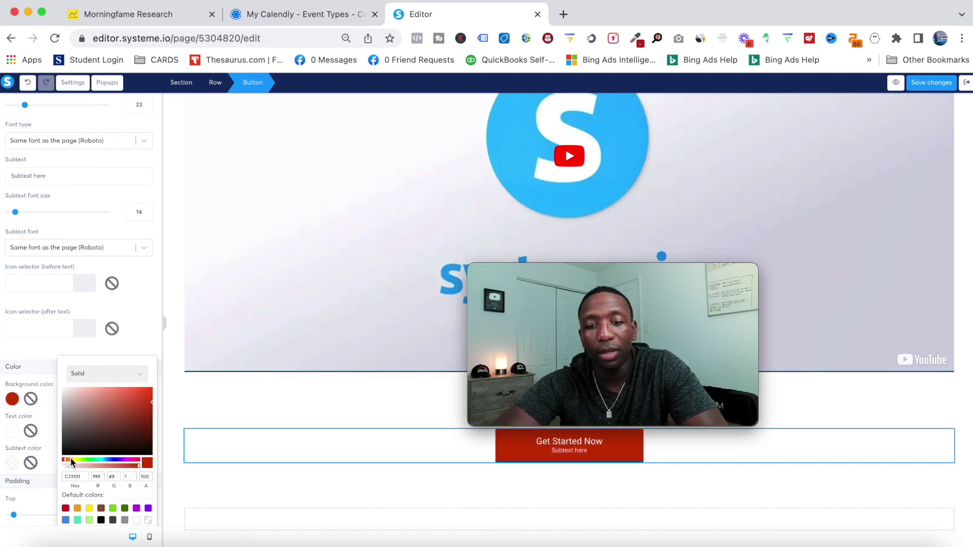
{"action": "left_click", "coordinate": [143, 327]}
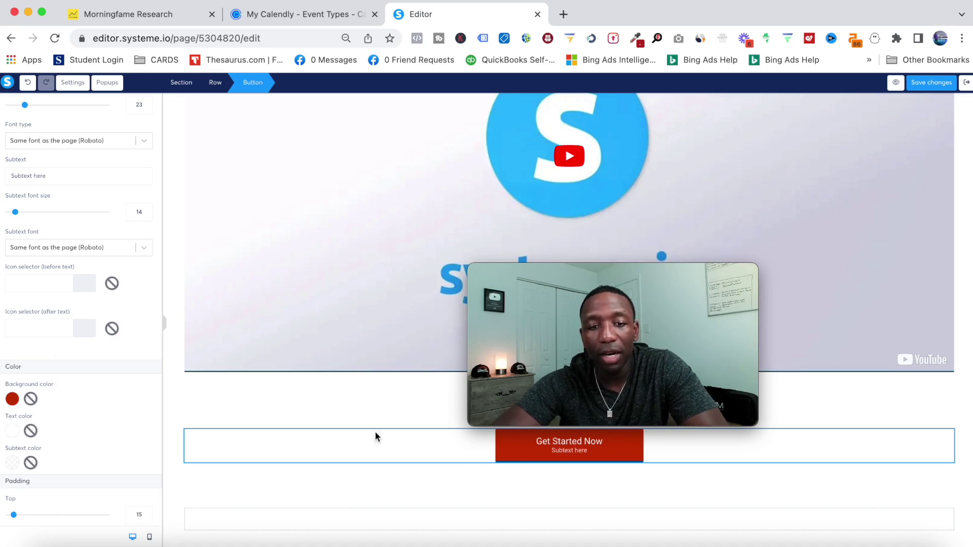
Step: Set the "Get Started Now" button's click action to Open URL
{"action": "scroll", "coordinate": [82, 256], "scroll_direction": "up", "scroll_amount": 15}
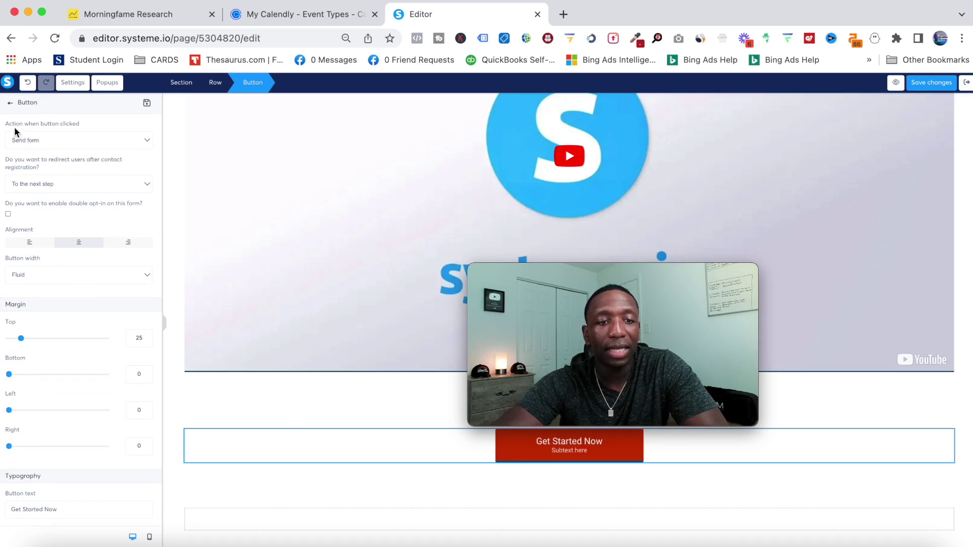
{"action": "left_click", "coordinate": [147, 140]}
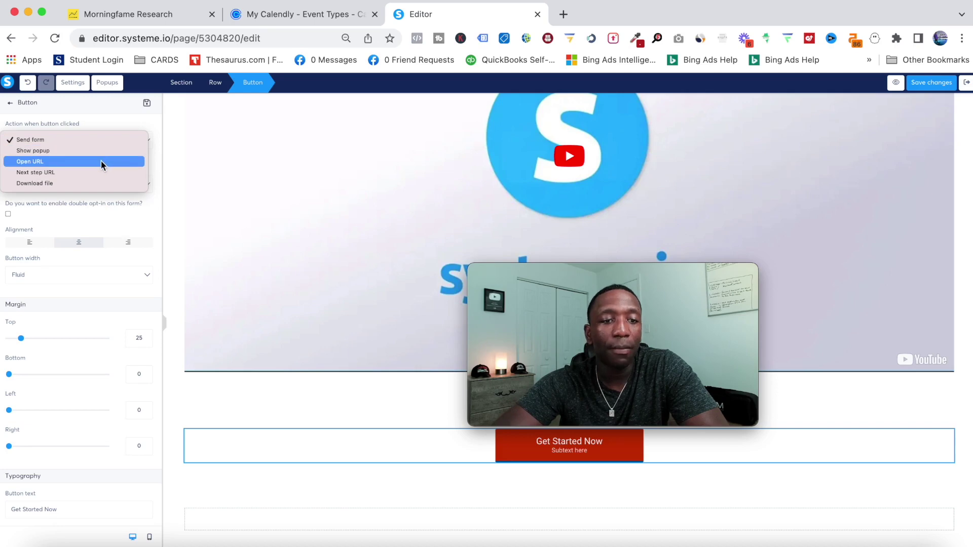
{"action": "left_click", "coordinate": [178, 223]}
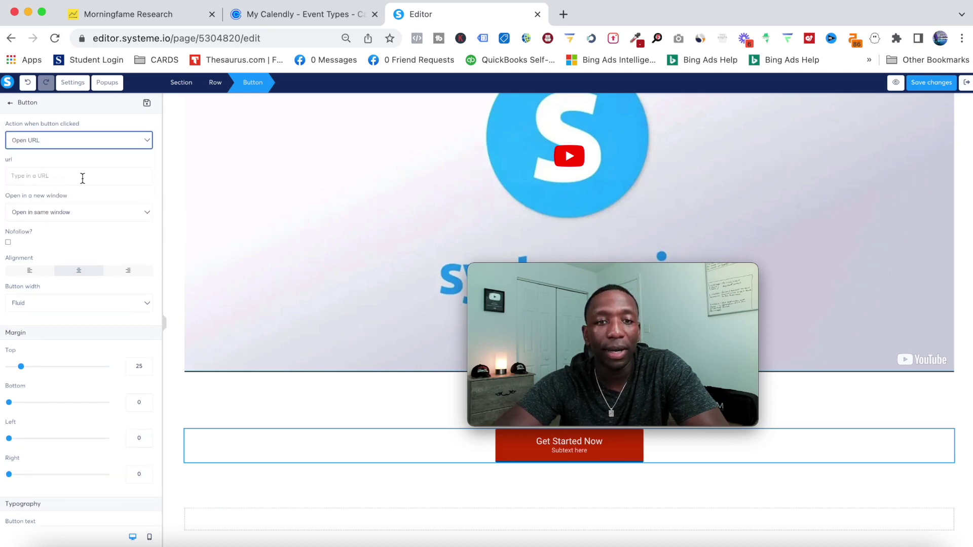
Step: Switch to Calendly, close the embed code, and copy the share link of the YouTube Consulting Session - 1 Hour event
{"action": "left_click", "coordinate": [296, 16]}
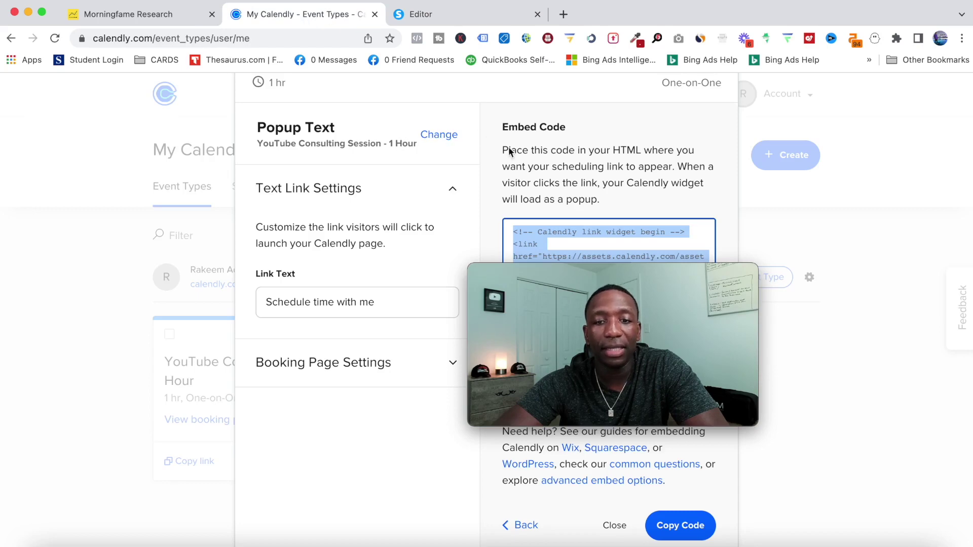
{"action": "left_click", "coordinate": [616, 529]}
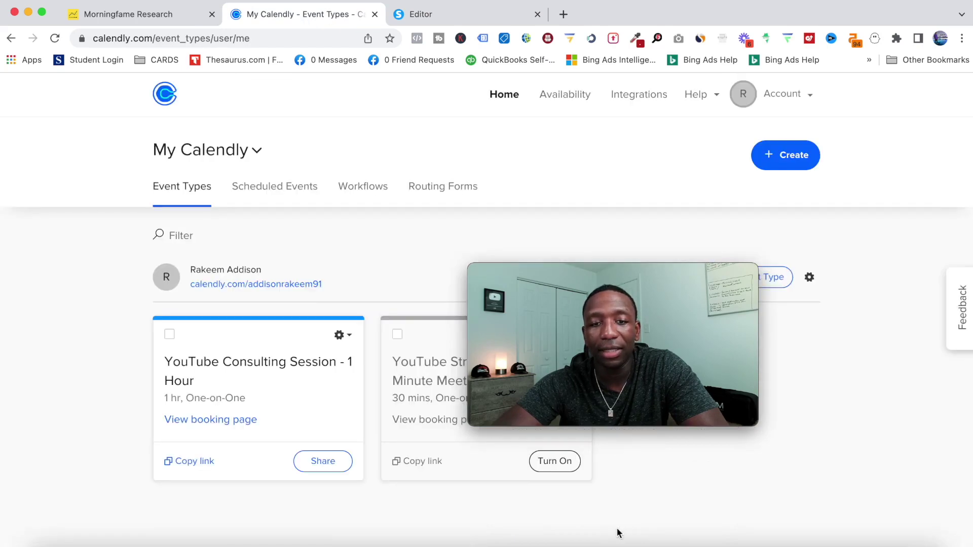
{"action": "left_click", "coordinate": [325, 465]}
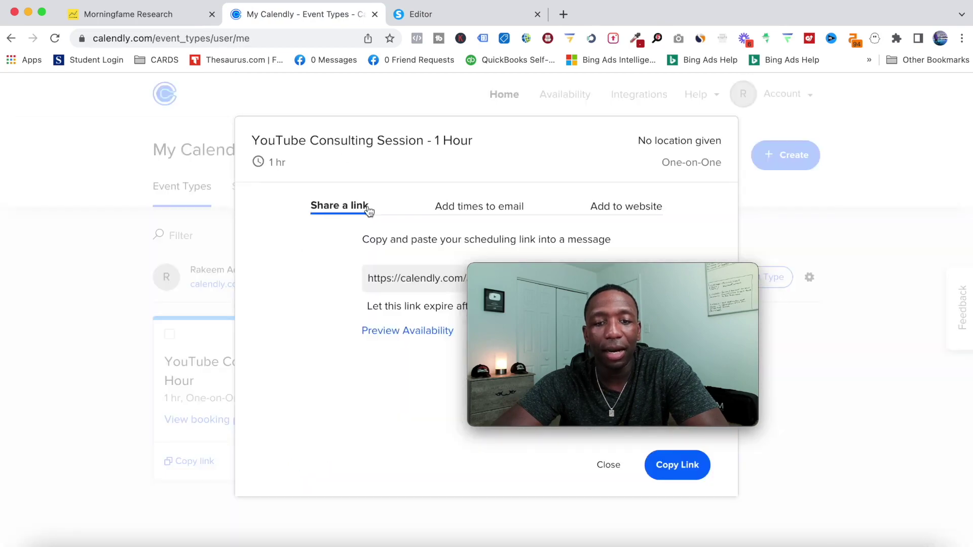
{"action": "left_click", "coordinate": [398, 279]}
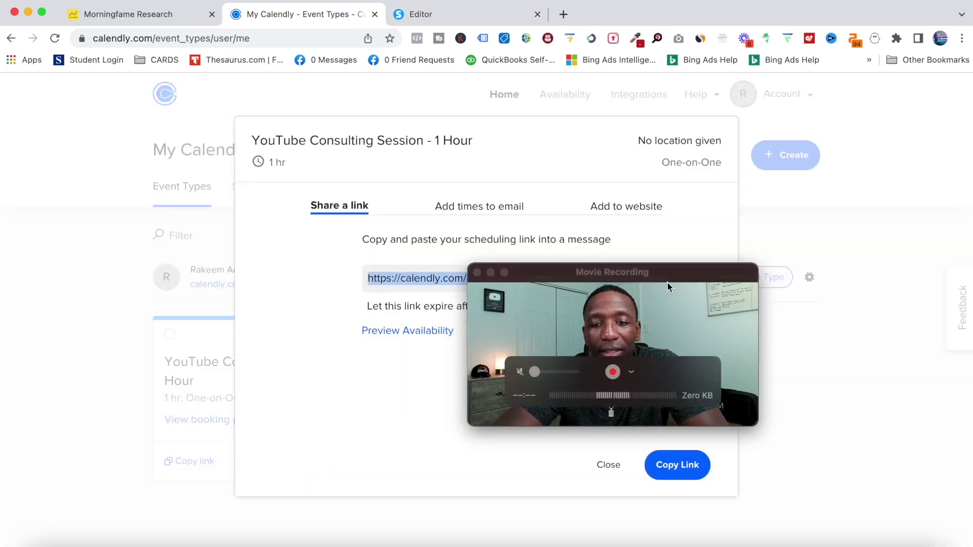
{"action": "left_click_drag", "start_coordinate": [672, 278], "coordinate": [892, 401]}
{"action": "left_click", "coordinate": [477, 277]}
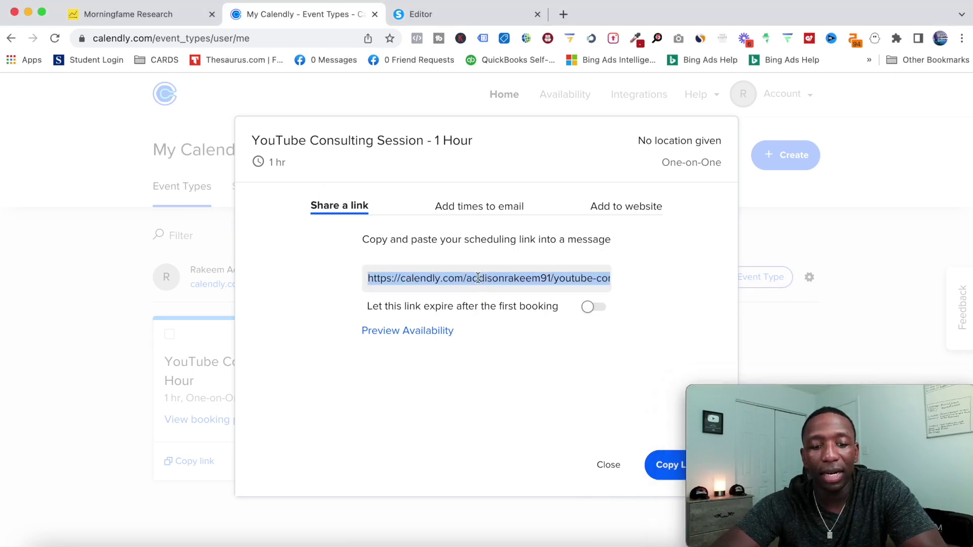
Step: Back in the page editor, paste the Calendly scheduling link as the button's URL and save the page changes
{"action": "left_click", "coordinate": [458, 19]}
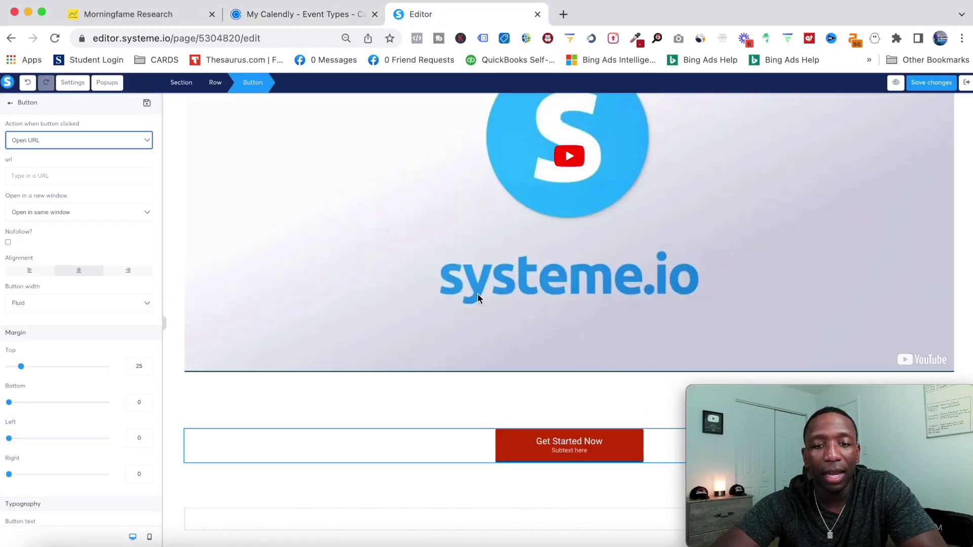
{"action": "left_click", "coordinate": [30, 176]}
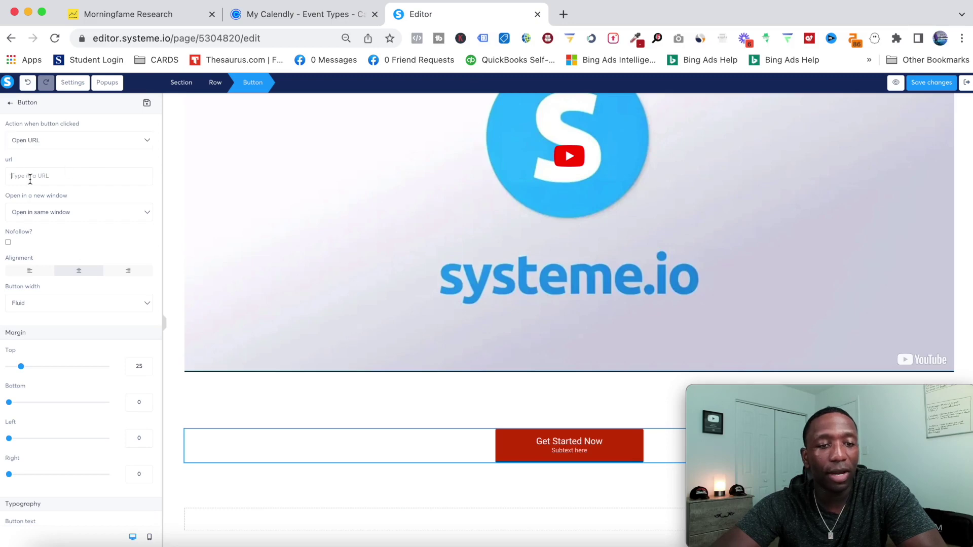
{"action": "key", "text": "ctrl+v"}
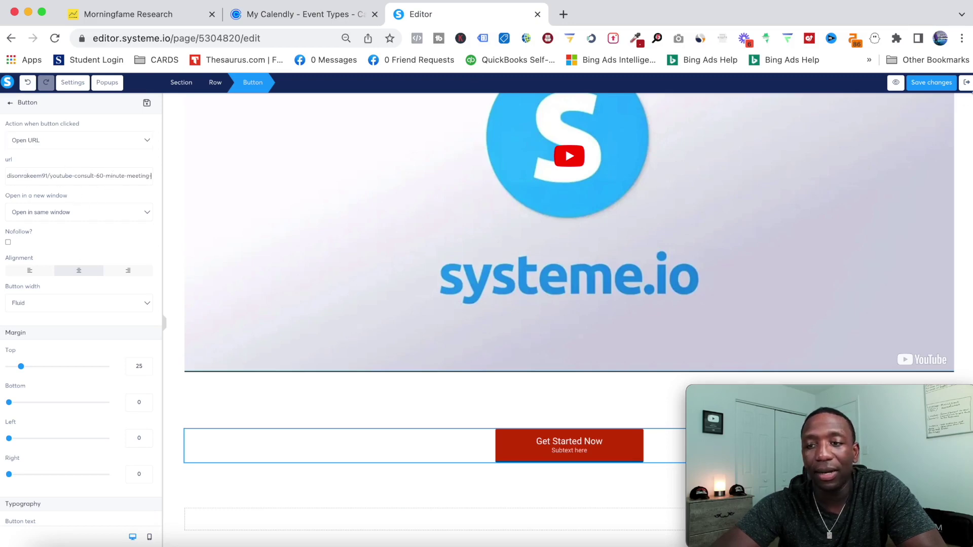
{"action": "left_click", "coordinate": [940, 85]}
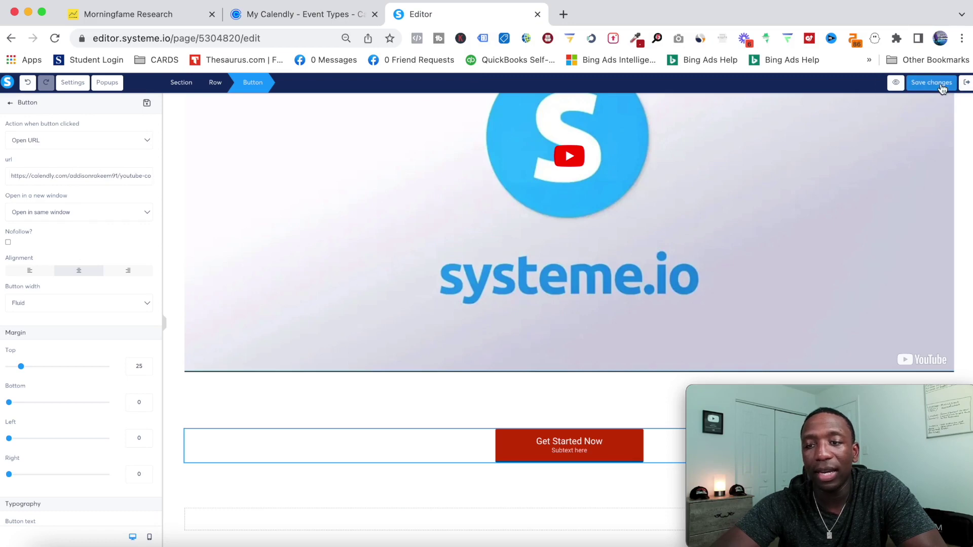
Step: Preview the page and test that the "Get Started Now" button below the video opens the Calendly booking page
{"action": "left_click", "coordinate": [896, 84]}
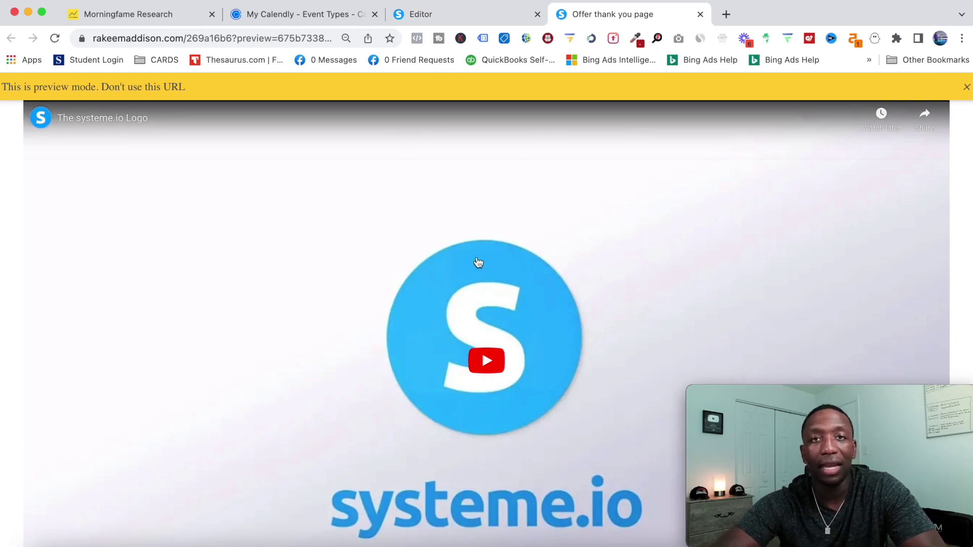
{"action": "scroll", "coordinate": [435, 249], "scroll_direction": "down", "scroll_amount": 5}
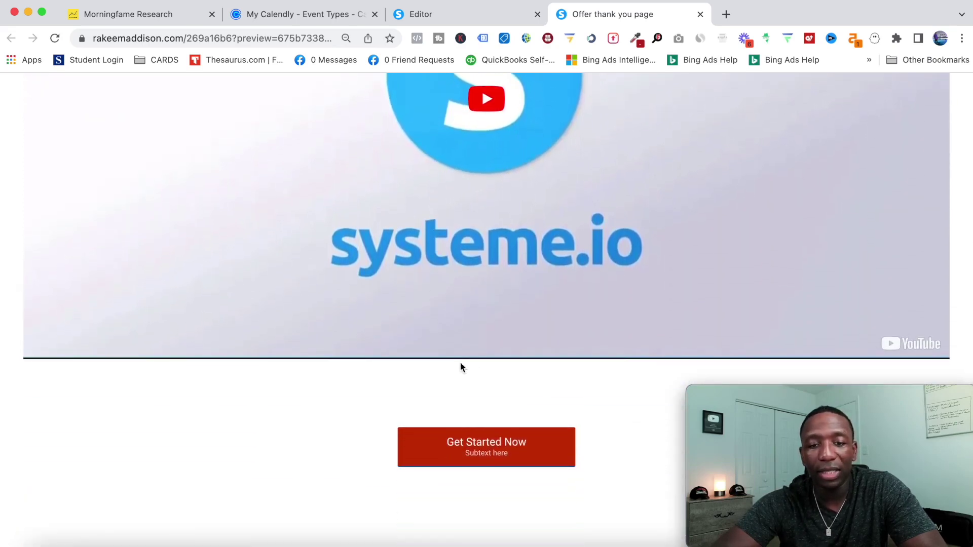
{"action": "left_click", "coordinate": [485, 452]}
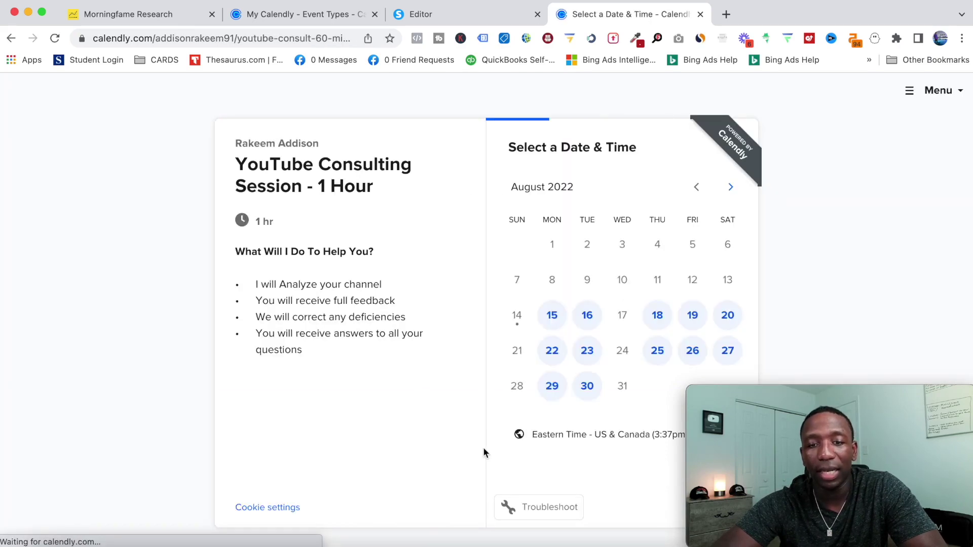